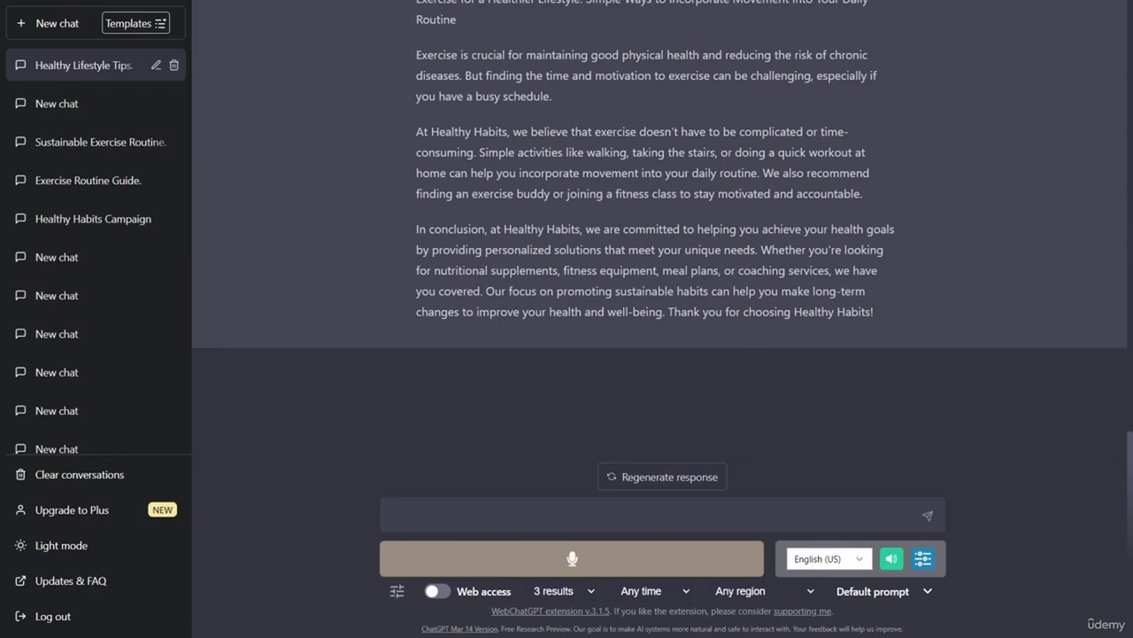
Send the prompt "analyze the following metrics:" followed by the copied Instagram metrics
type("analyze the following metrics:")
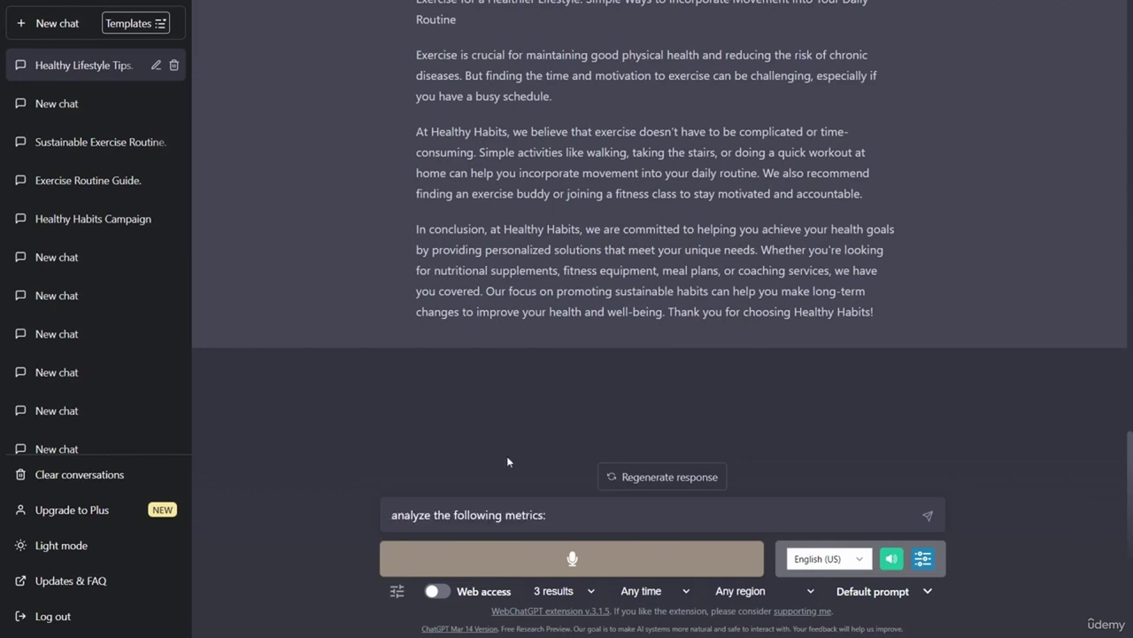
key("ctrl+v")
key("Return")
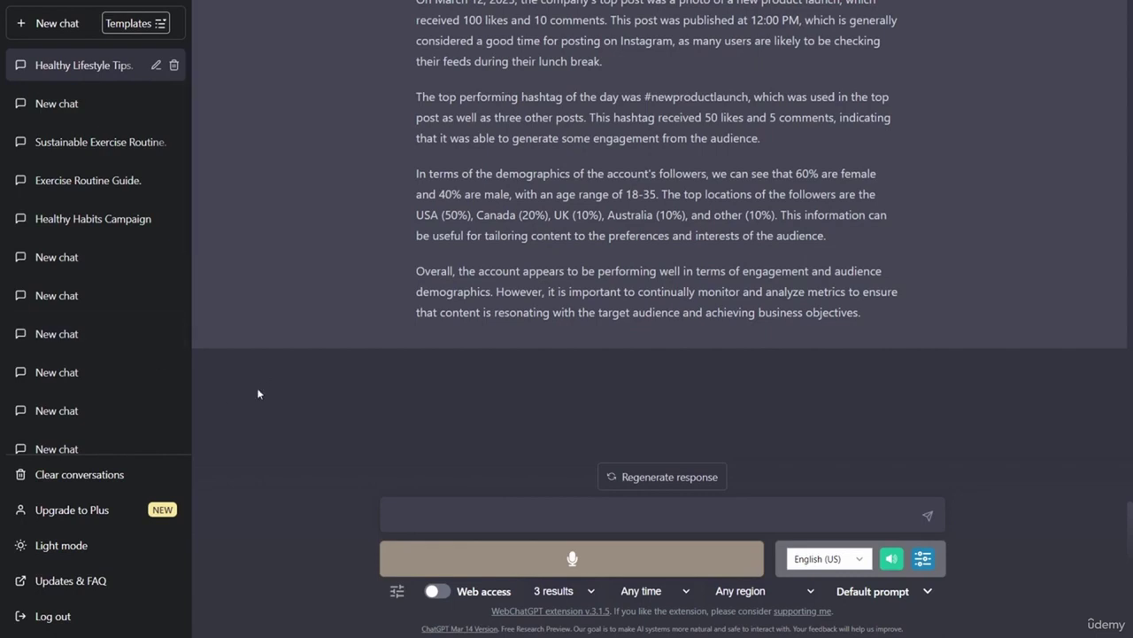
Ask for strategies to improve the Instagram account's performance based on the analyzed metrics, and review the suggestions
key("space")
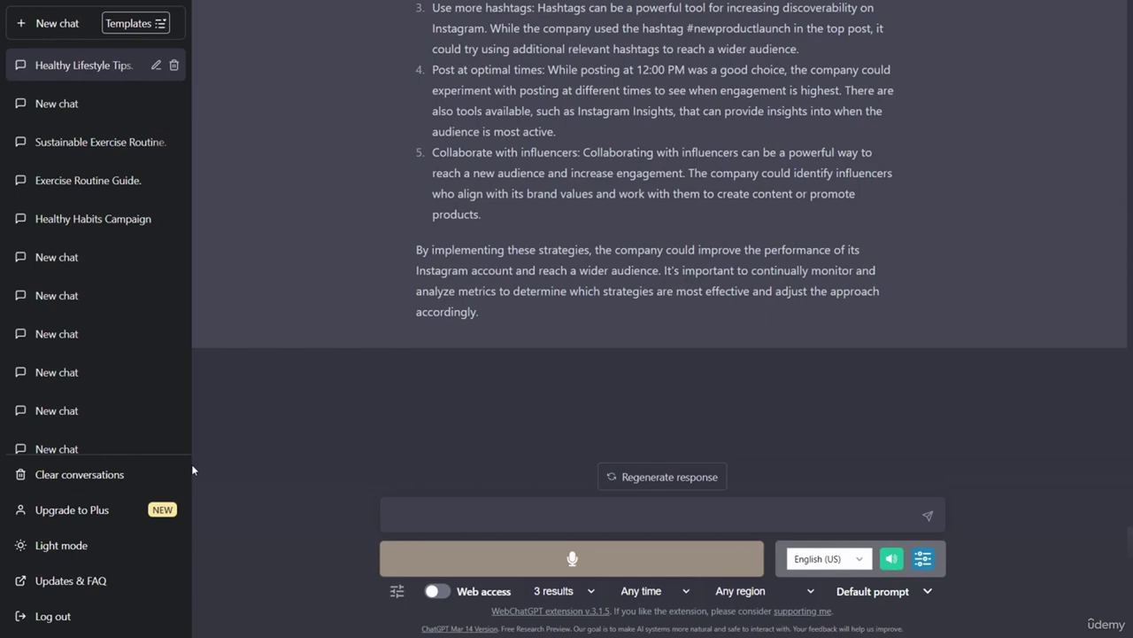
scroll(287, 412, "up", 2)
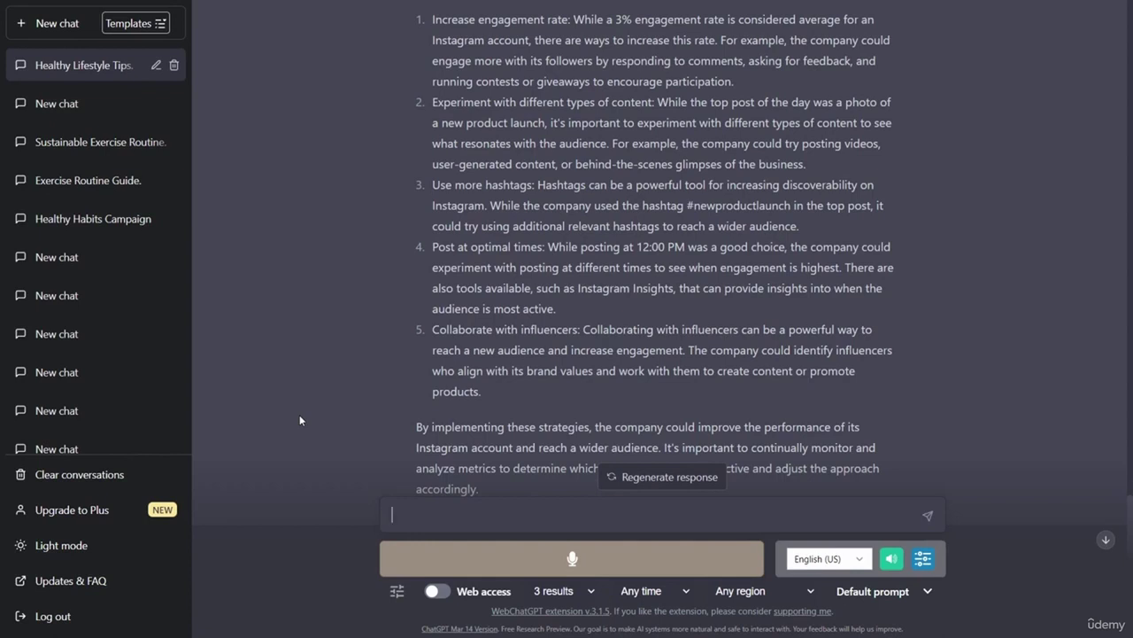
Dictate and send the prompt "create a hashtag strategy"
left_click(392, 514)
left_click(447, 557)
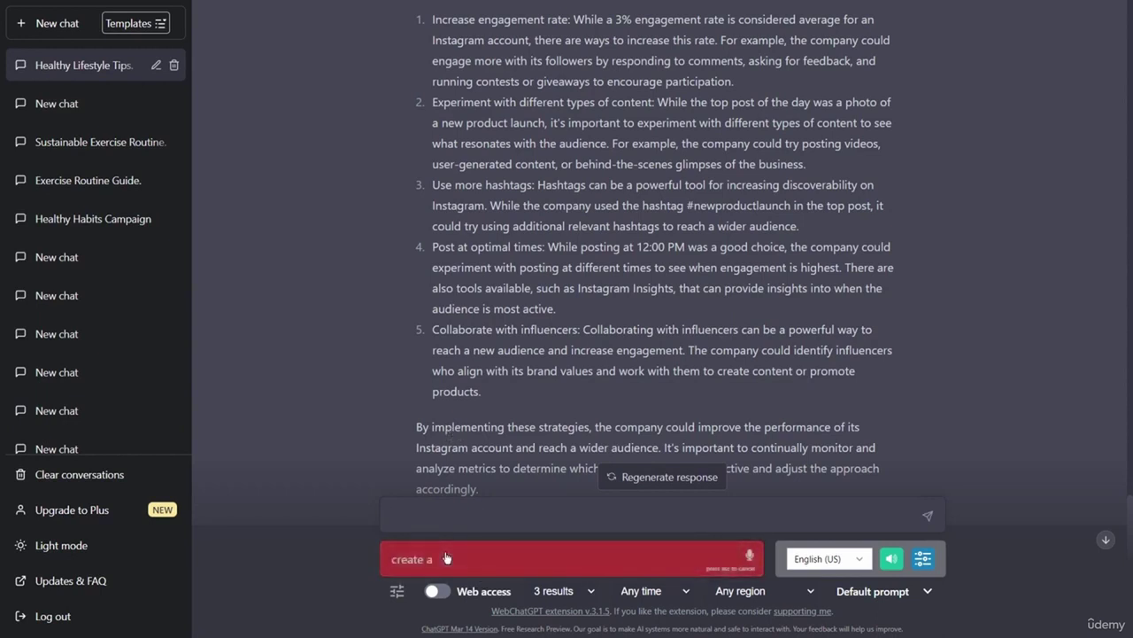
left_click(496, 561)
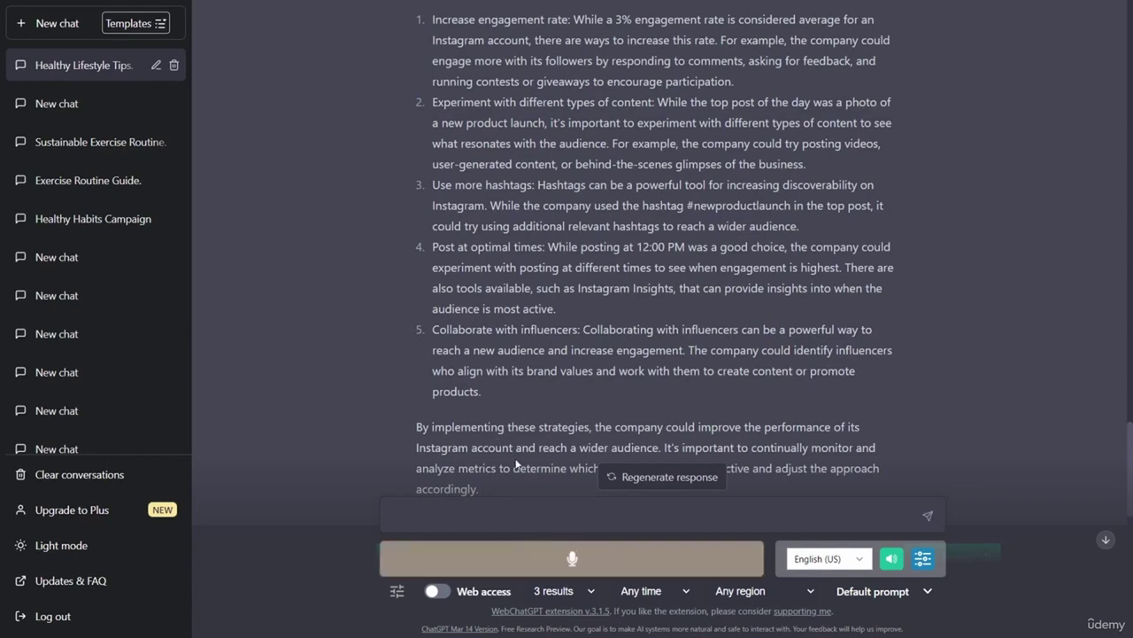
Review the hashtag strategy and send the prompt "create a list of hashtags for each of your provided suggestions in the hashtagstrategy"
scroll(456, 420, "down", 6)
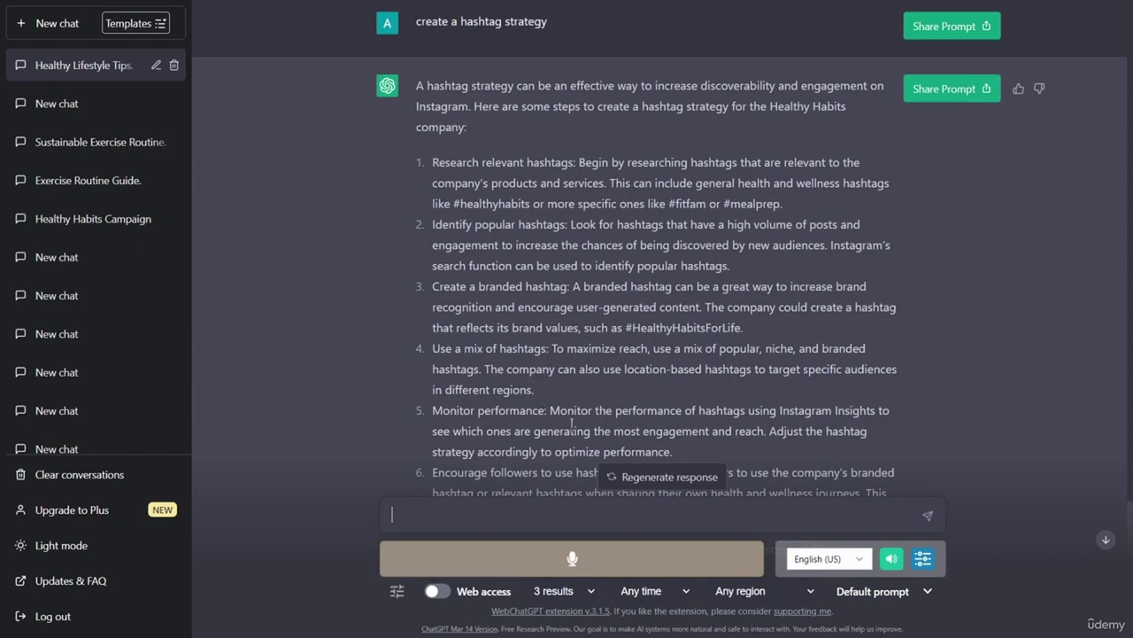
scroll(675, 317, "down", 1)
scroll(675, 317, "down", 2)
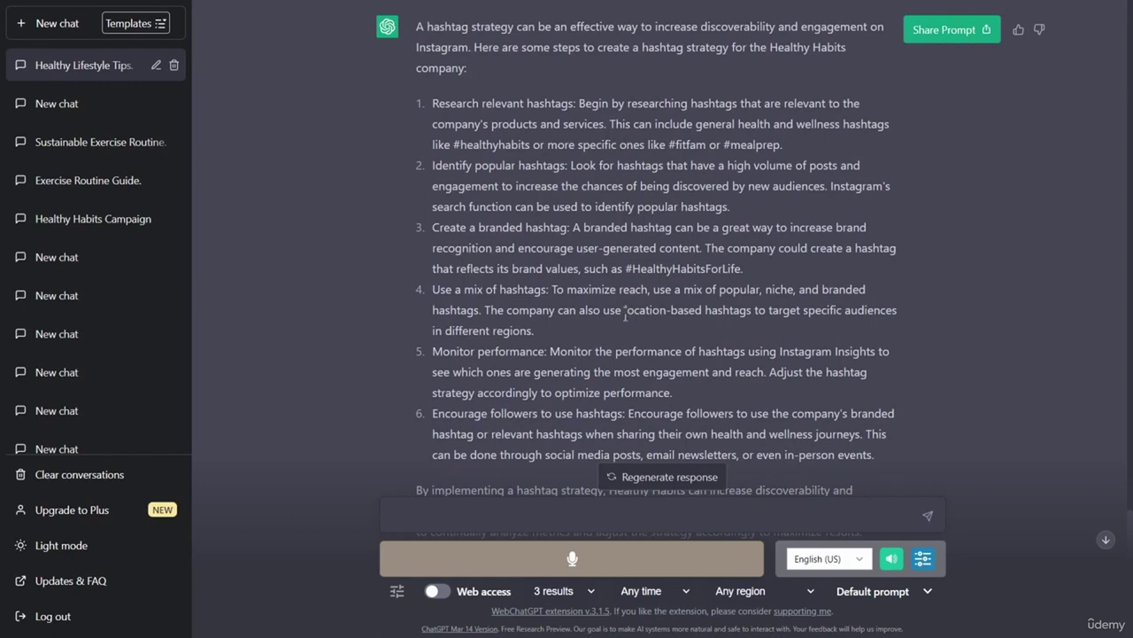
scroll(625, 315, "down", 3)
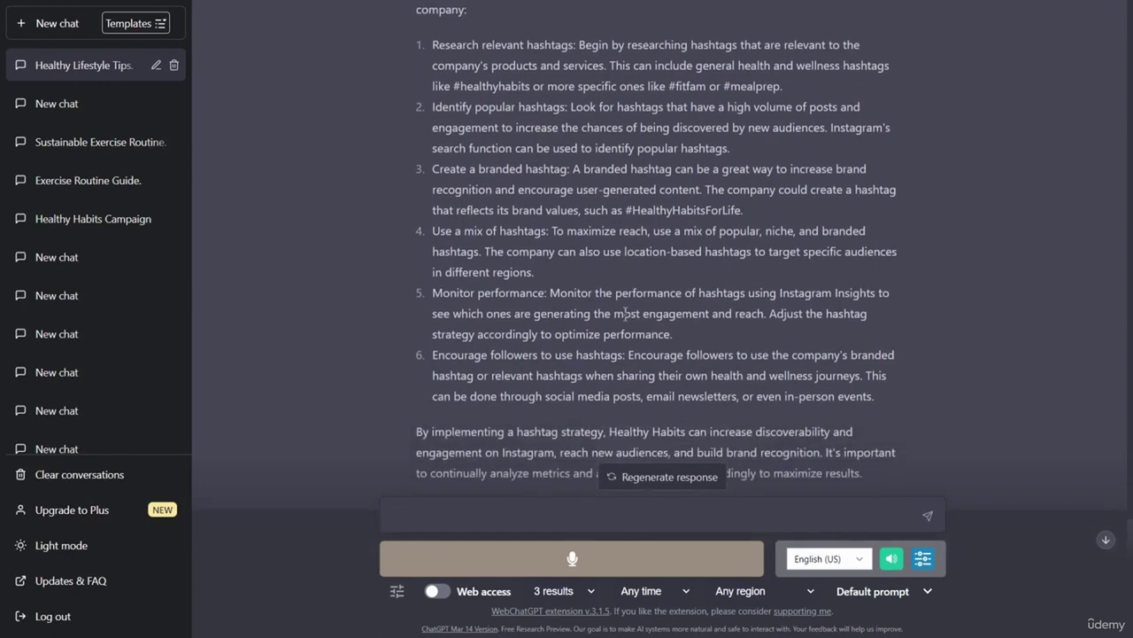
scroll(625, 311, "up", 2)
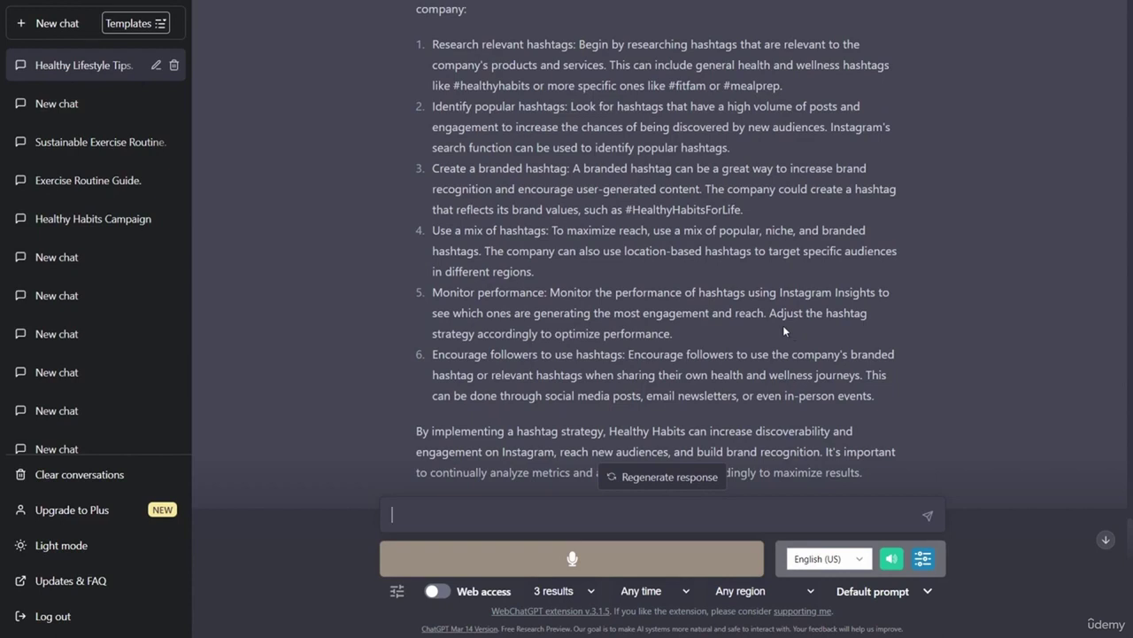
scroll(783, 325, "down", 1)
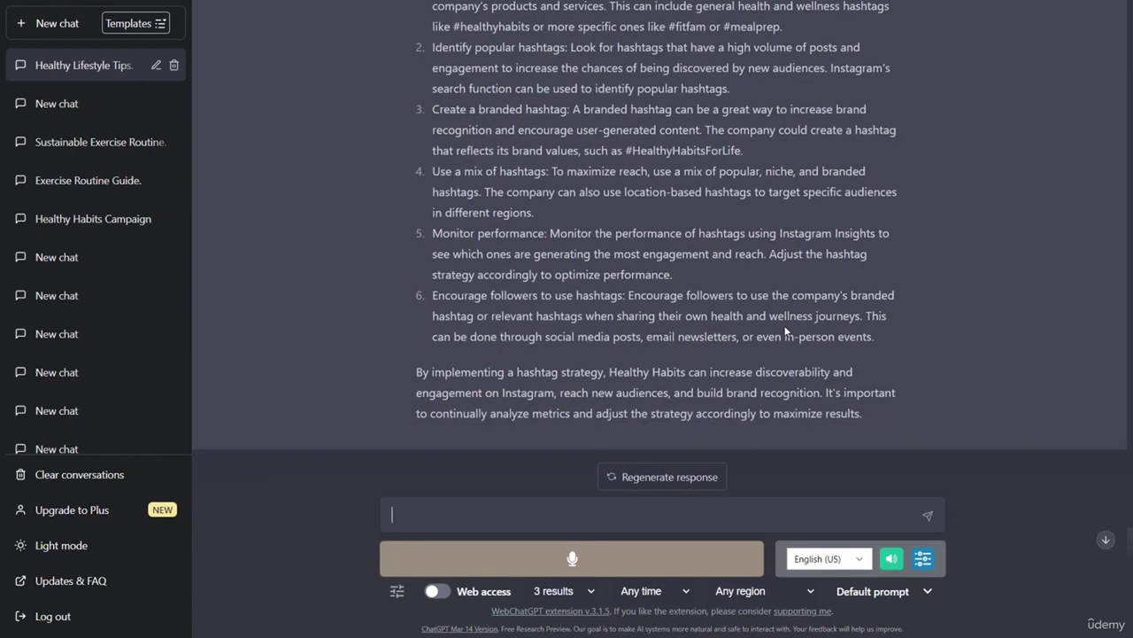
scroll(785, 329, "up", 2)
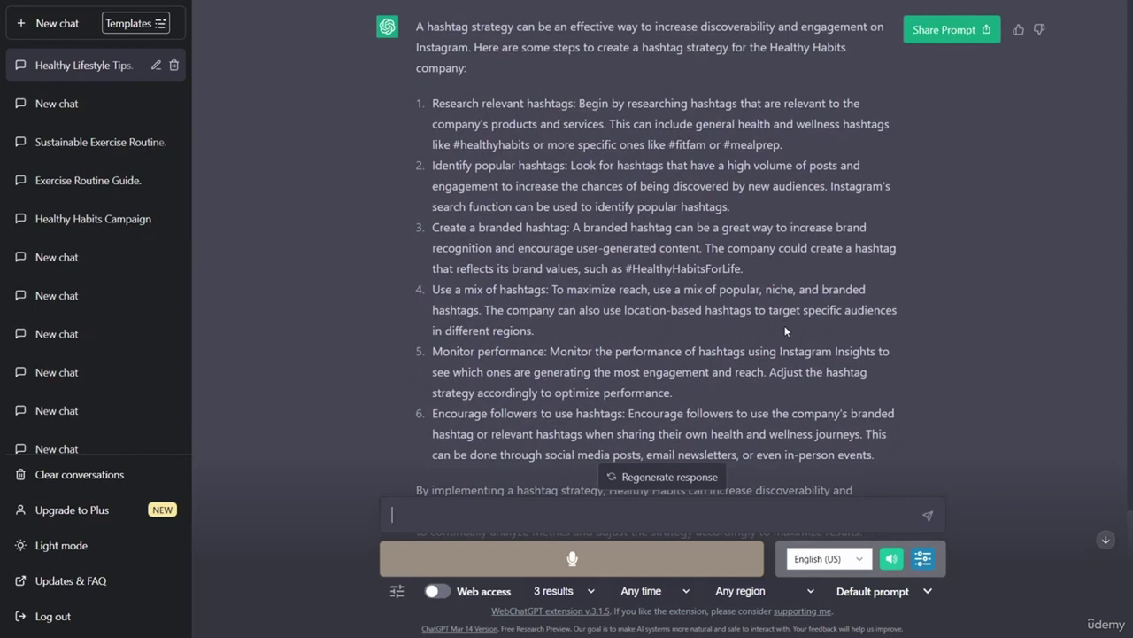
key("alt+s")
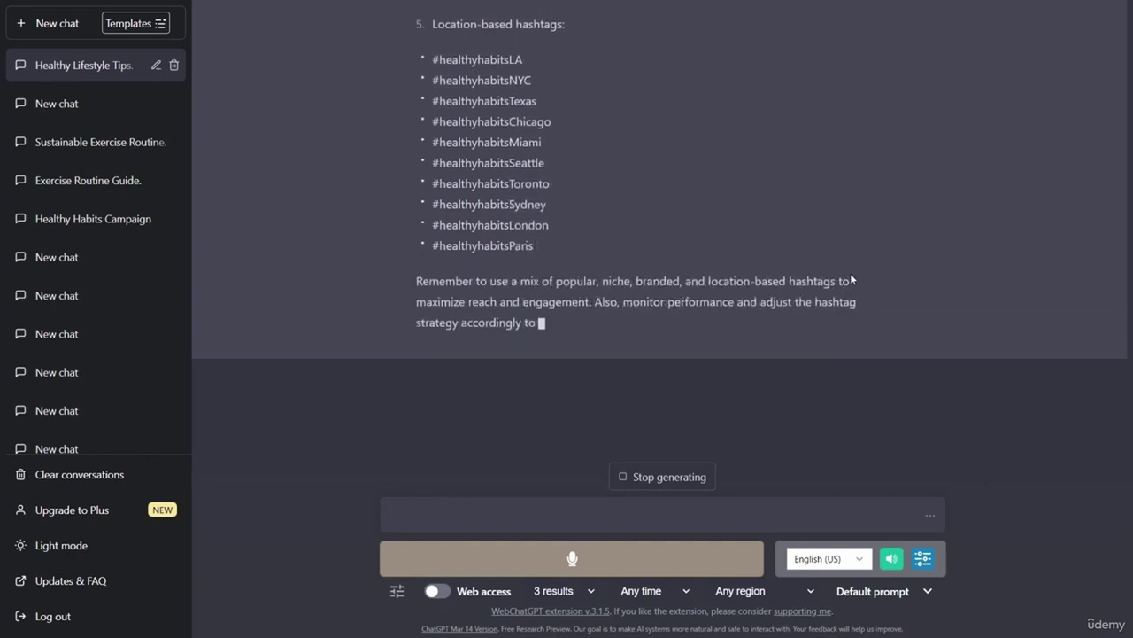
Examine the generated hashtag lists in every category, from general health and wellness to location-based
scroll(840, 278, "up", 5)
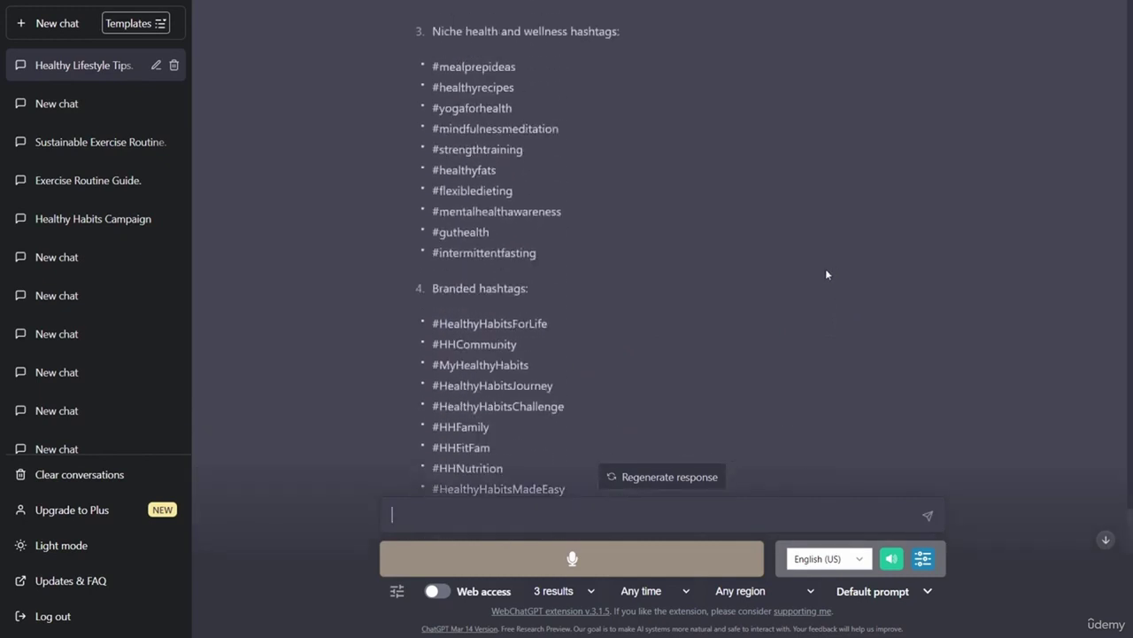
scroll(825, 275, "up", 5)
scroll(825, 274, "up", 2)
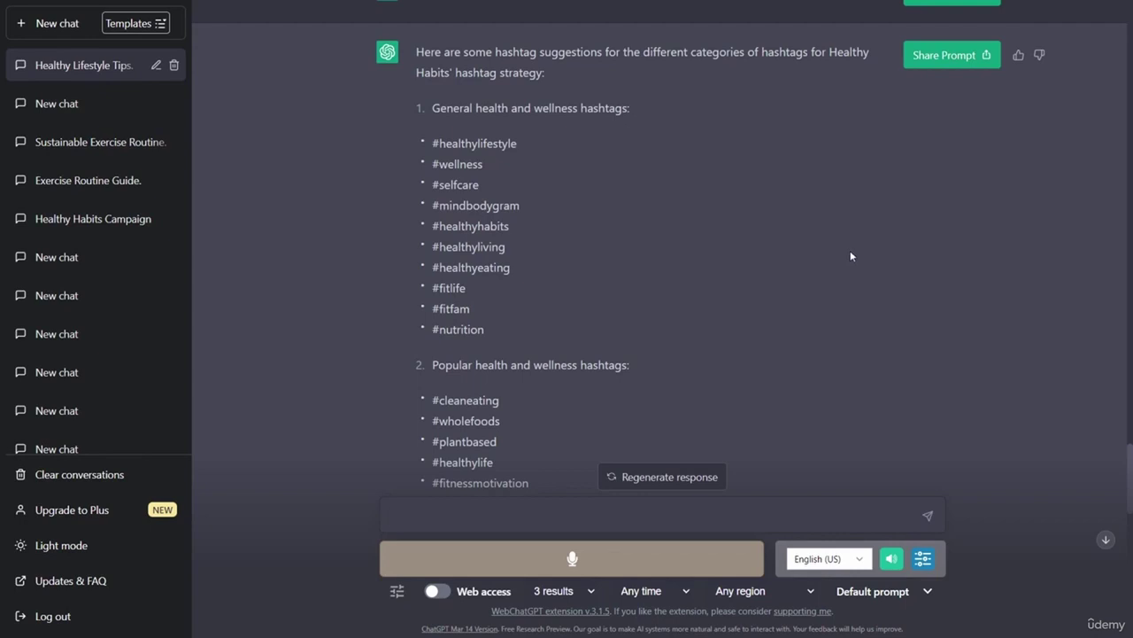
scroll(702, 268, "down", 4)
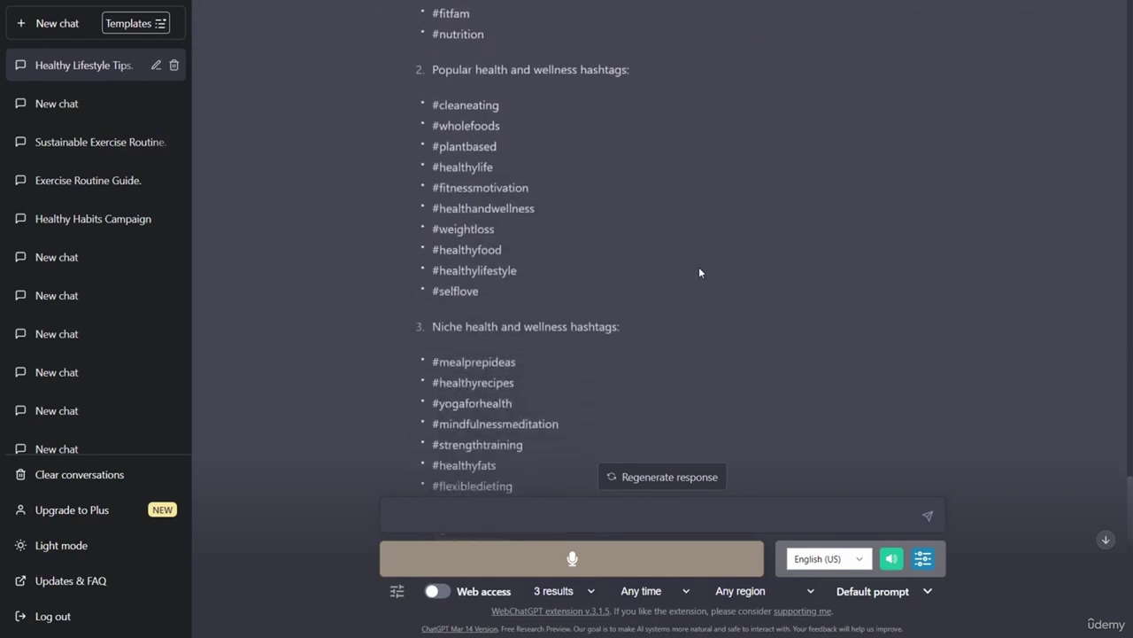
scroll(764, 271, "down", 3)
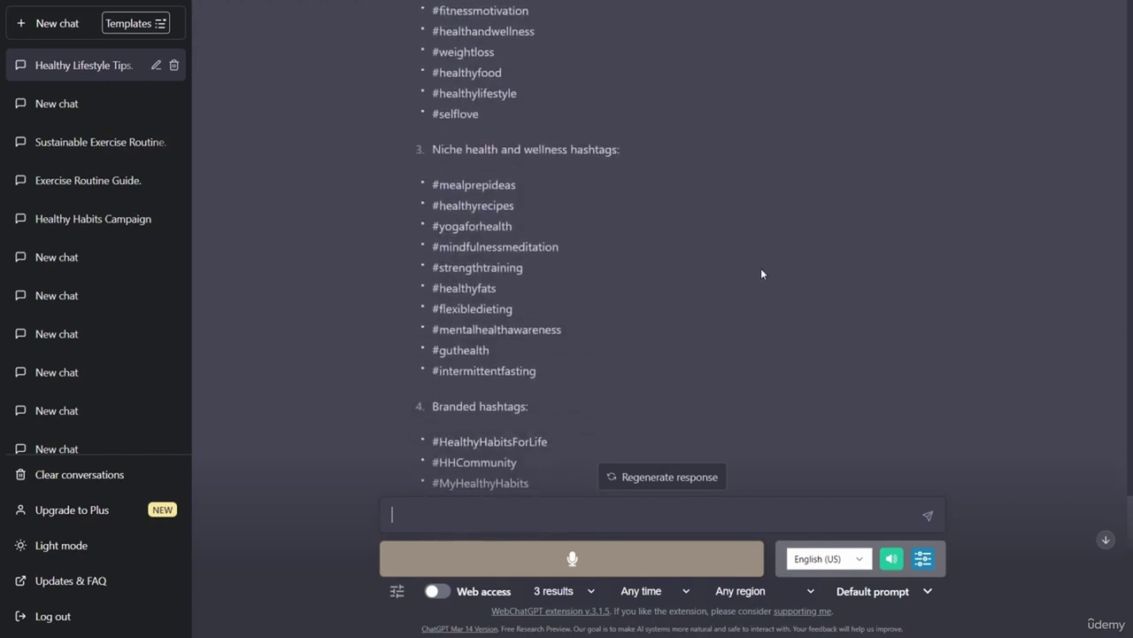
scroll(761, 274, "down", 3)
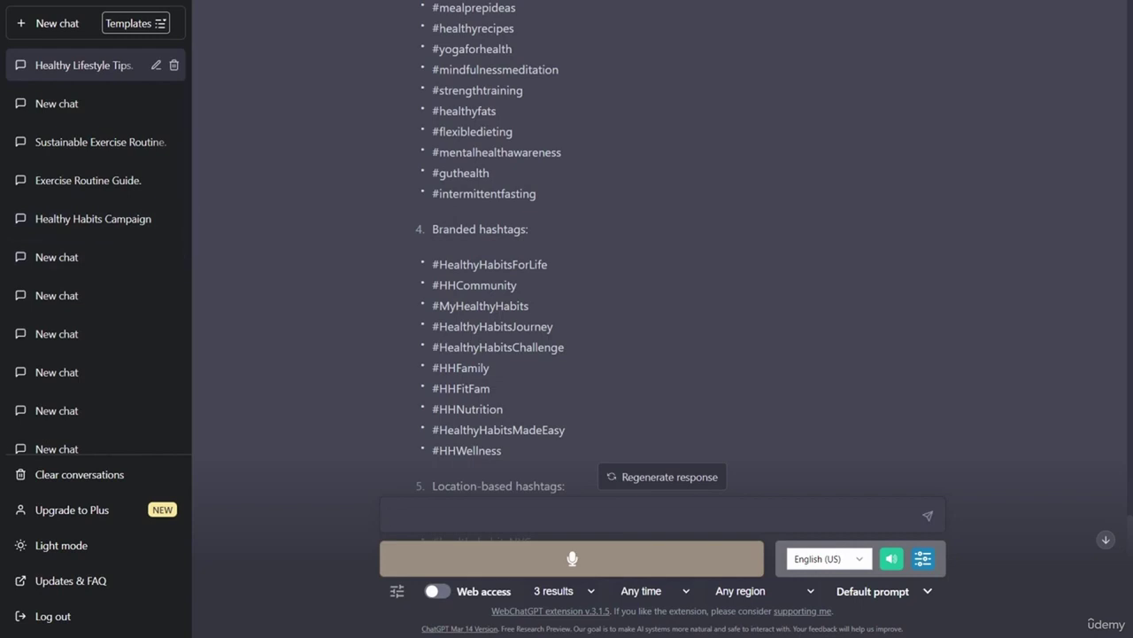
scroll(396, 272, "down", 5)
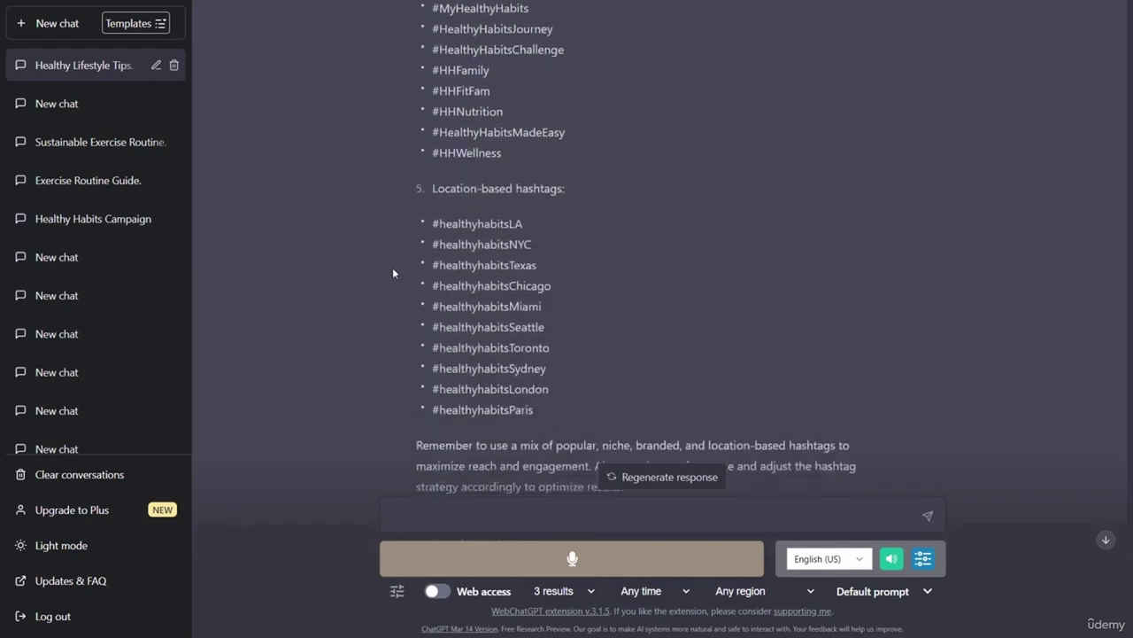
scroll(390, 271, "up", 2)
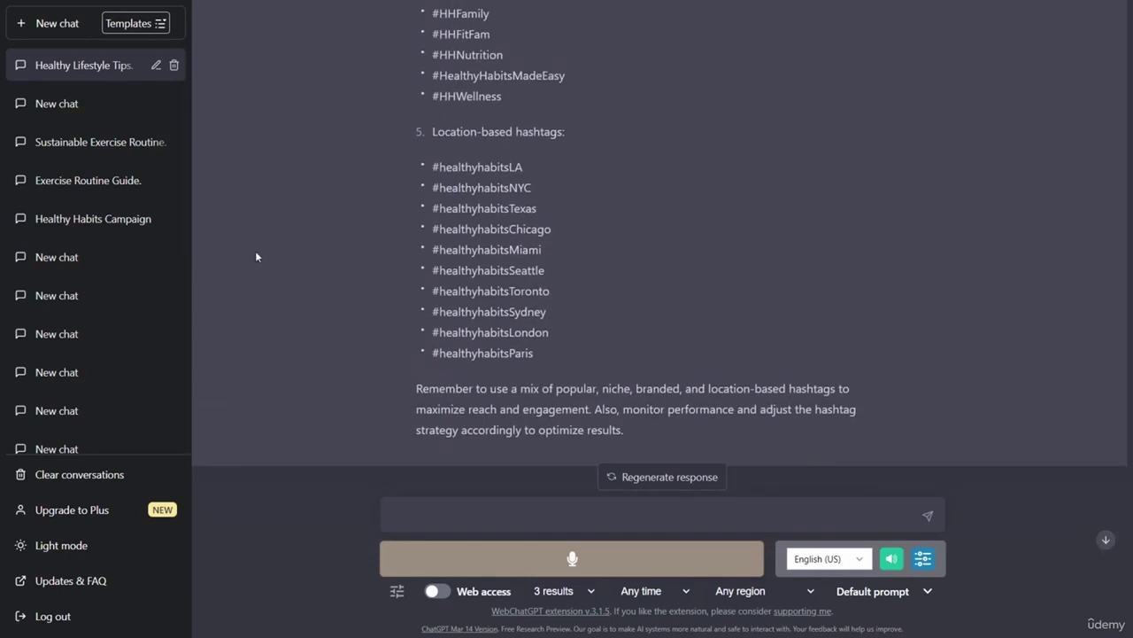
scroll(323, 246, "up", 10)
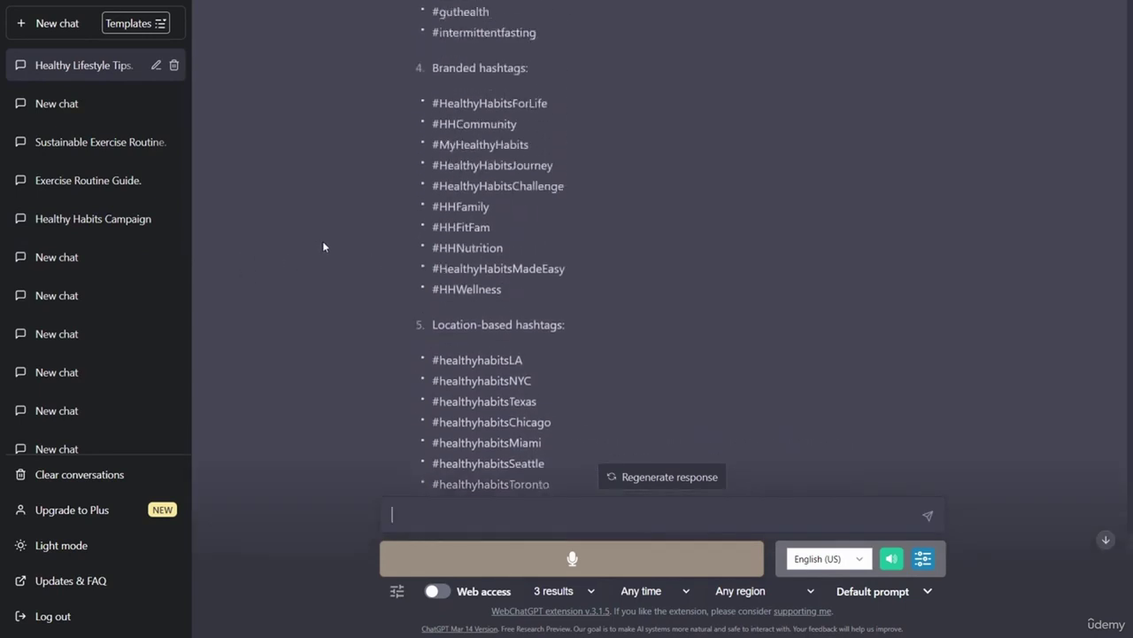
scroll(330, 246, "up", 9)
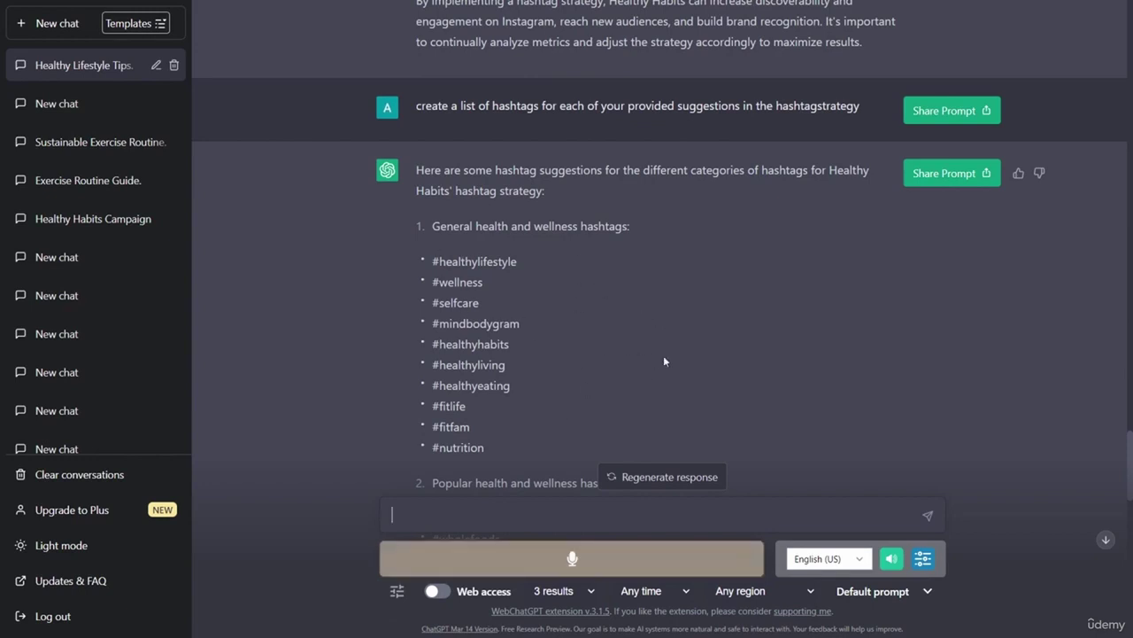
Ask for the hashtag list in a table format and look over the resulting table
key("alt+s")
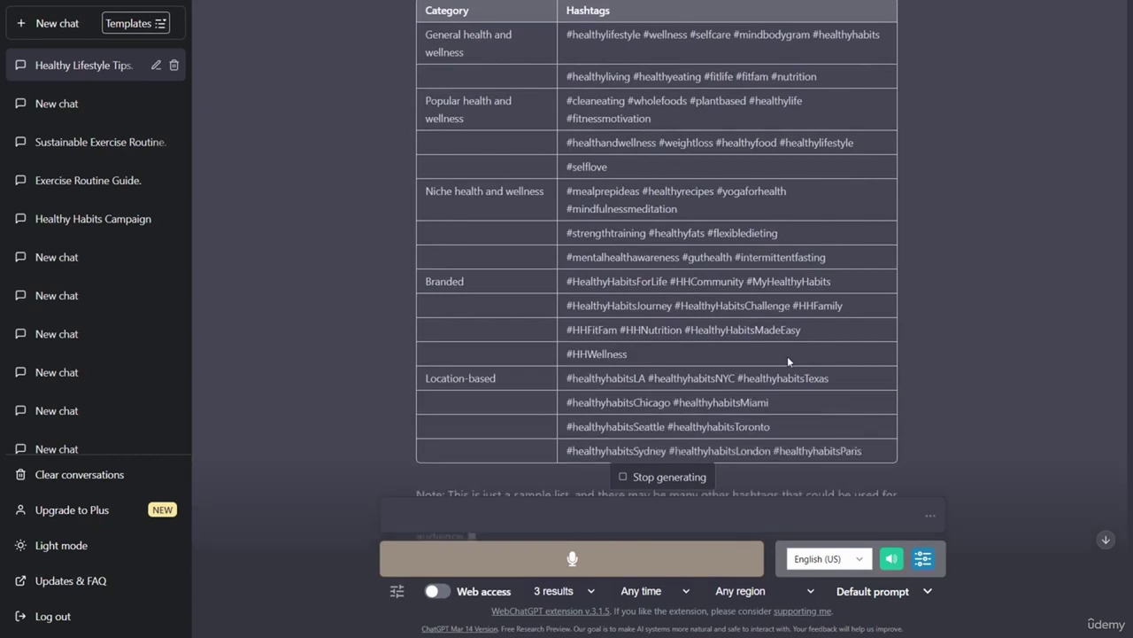
scroll(787, 356, "up", 3)
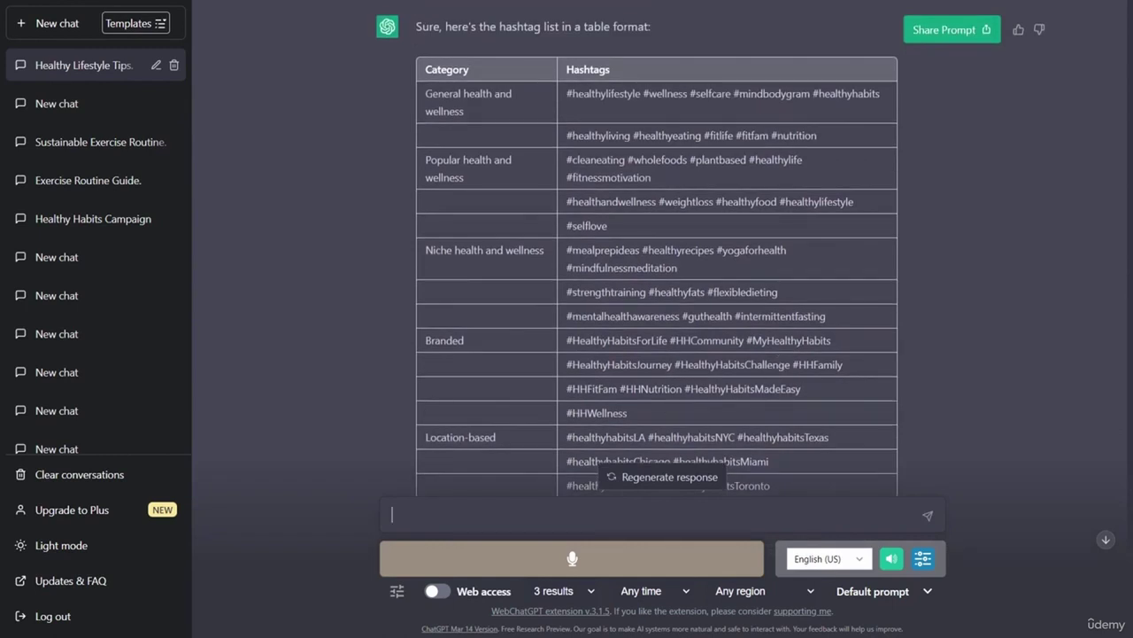
scroll(657, 248, "down", 3)
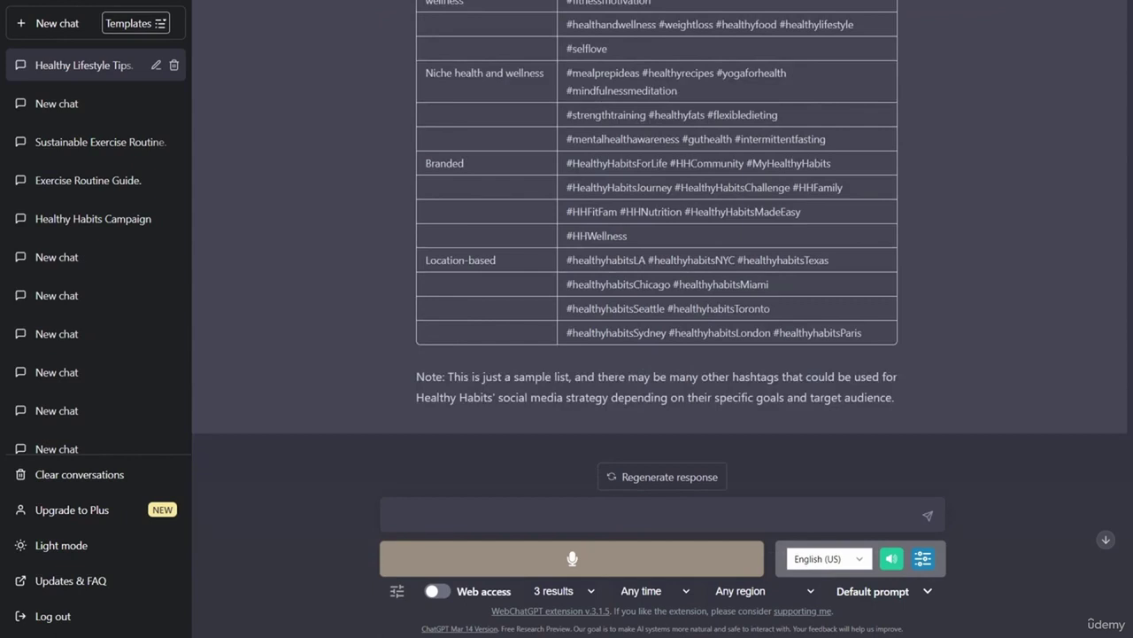
scroll(657, 248, "up", 3)
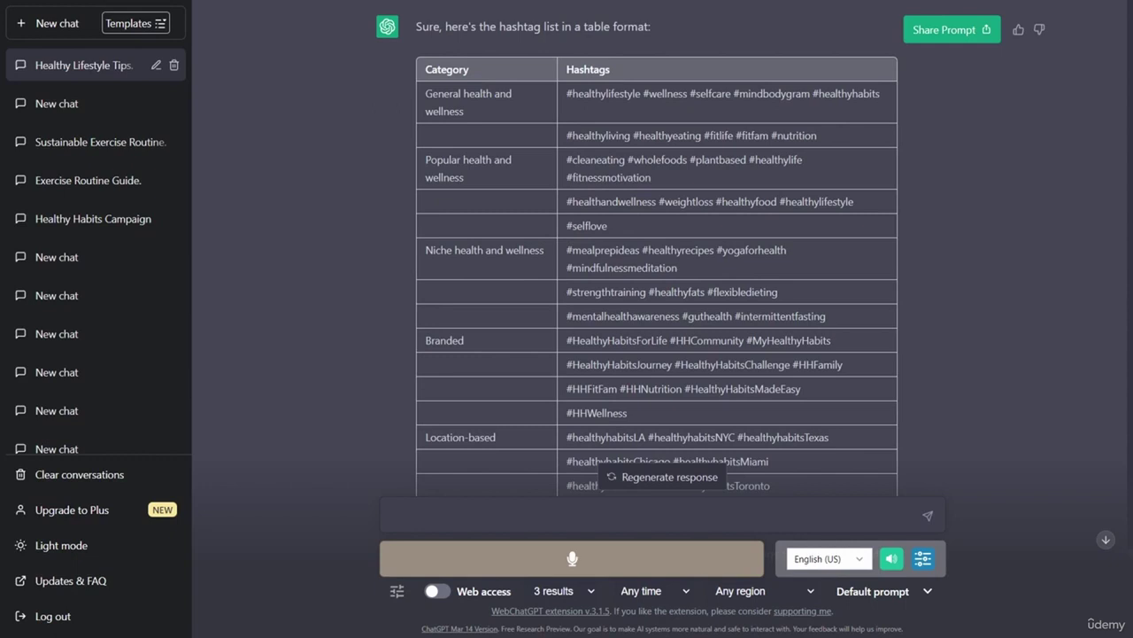
Ask for ways to increase community engagement and read through the suggested ideas
key("space")
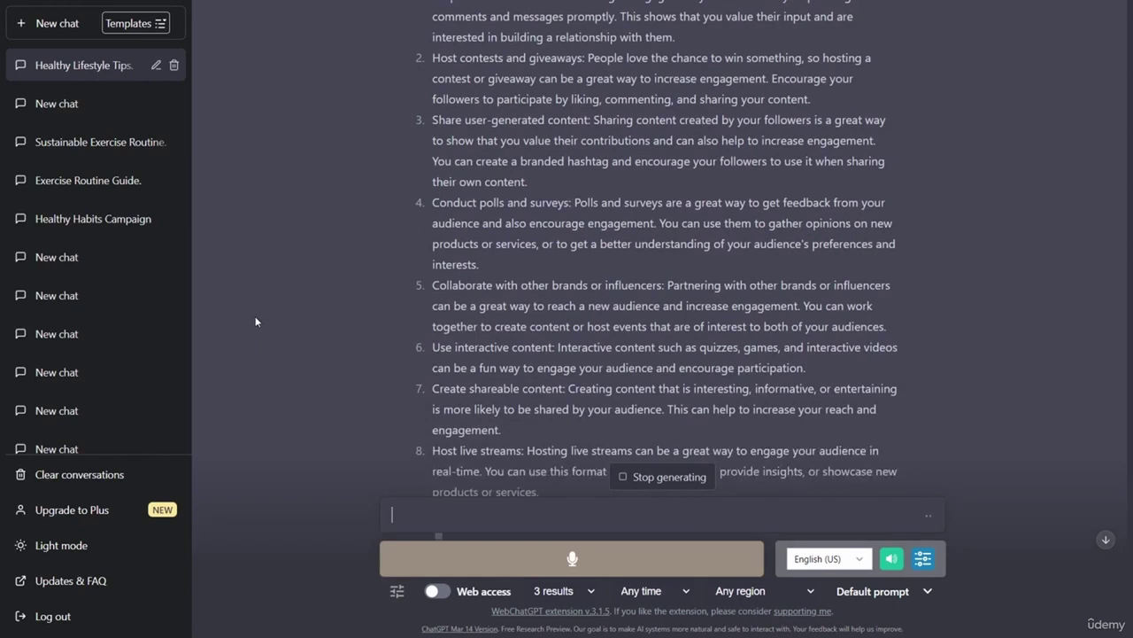
scroll(253, 320, "up", 1)
scroll(253, 319, "up", 2)
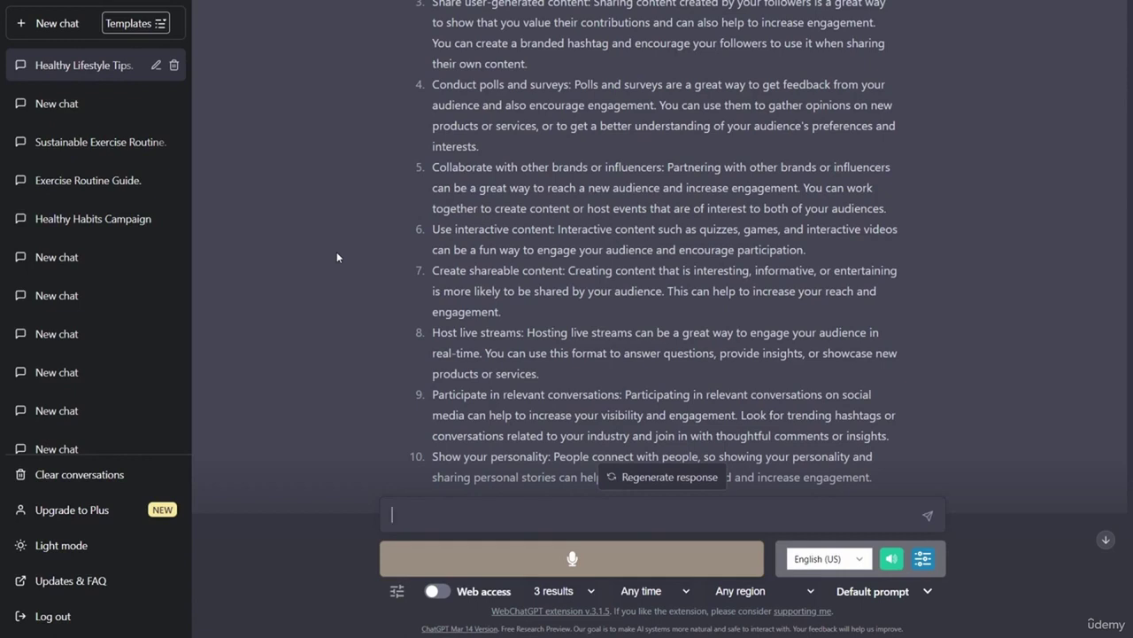
scroll(332, 257, "down", 1)
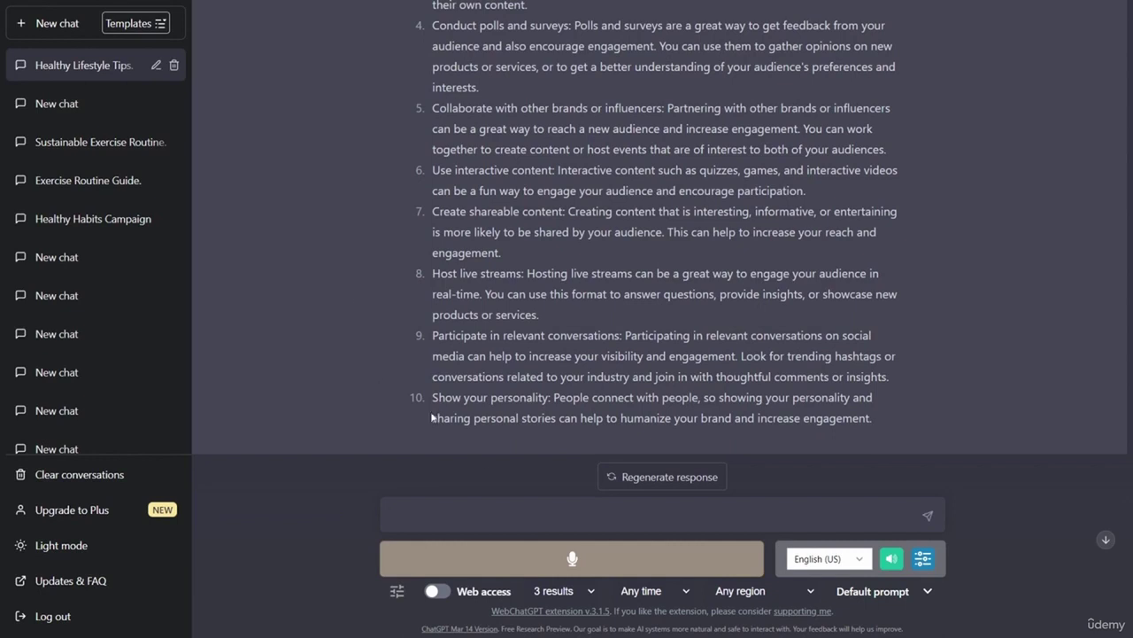
scroll(590, 330, "up", 2)
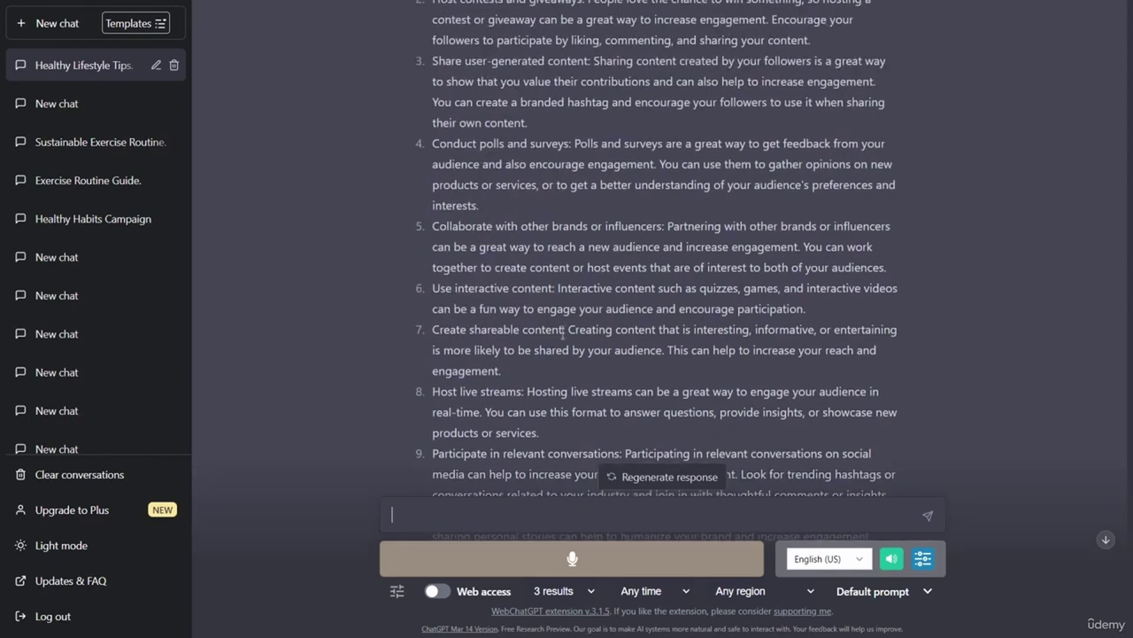
scroll(848, 299, "up", 2)
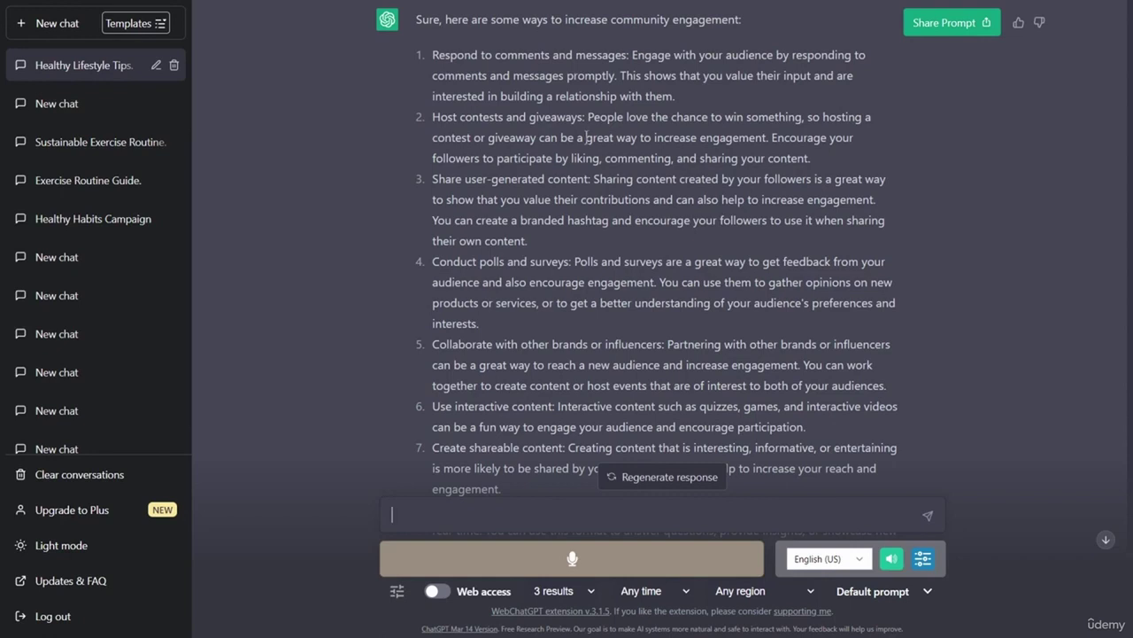
Following the "Host contests and giveaways" idea, dictate a prompt to create a list of contests and giveaways that increase community engagement, and review the answer
left_click_drag(583, 117, 432, 118)
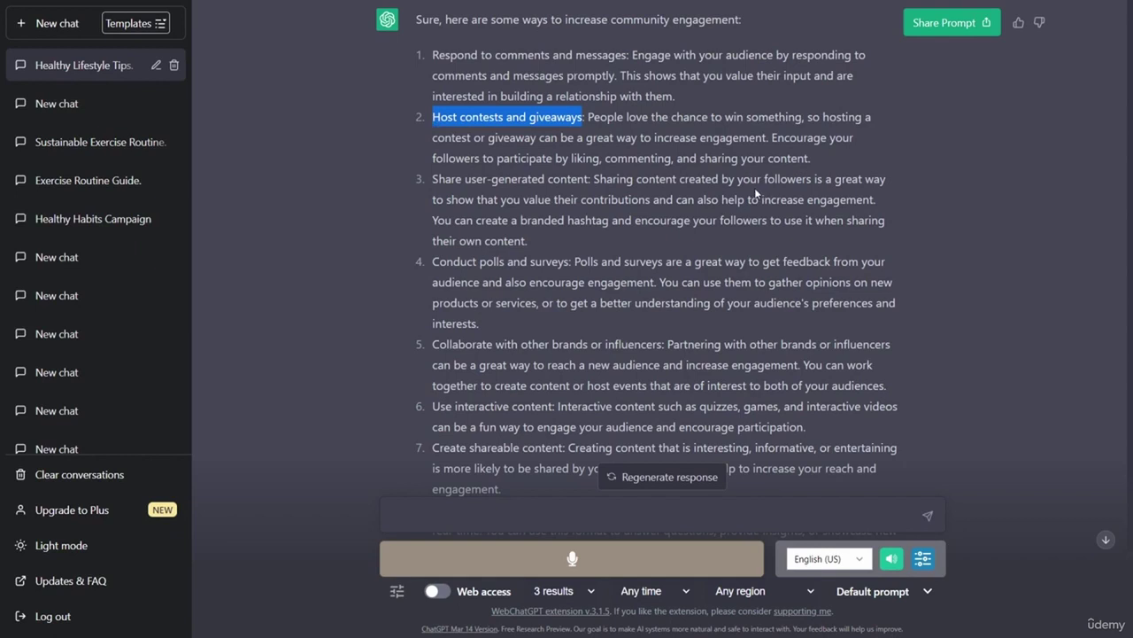
left_click(614, 560)
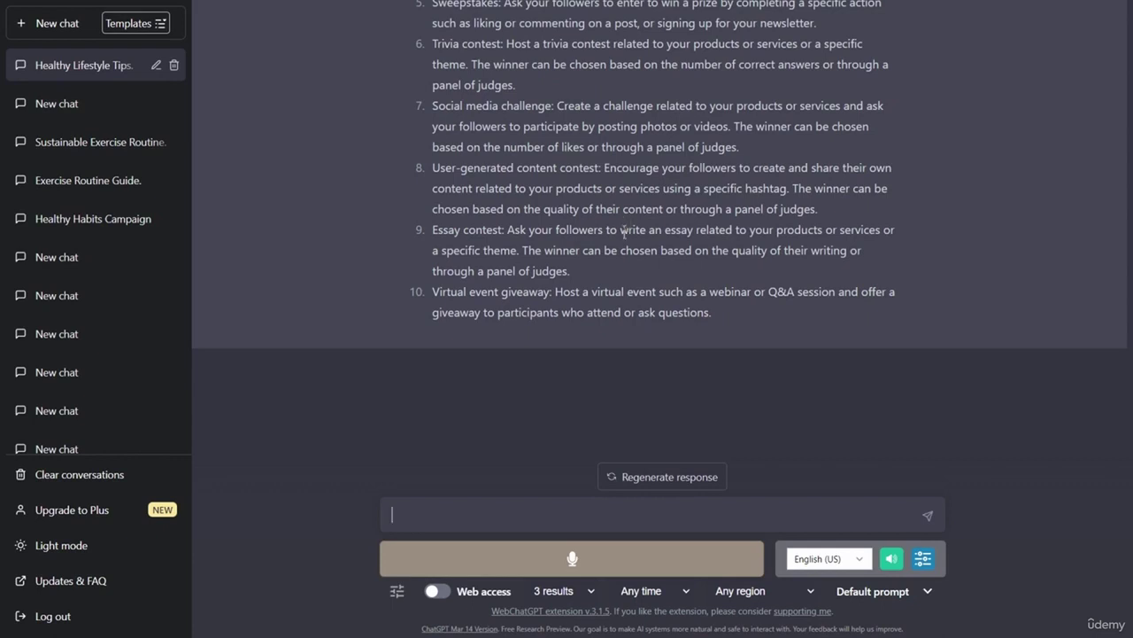
scroll(700, 305, "up", 5)
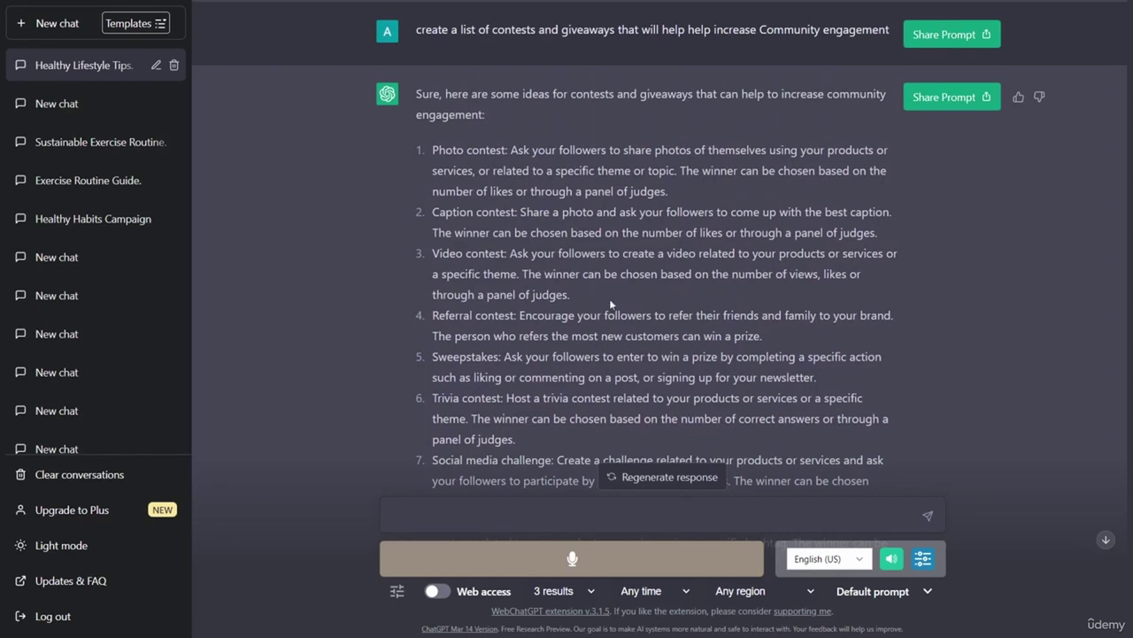
scroll(679, 306, "up", 6)
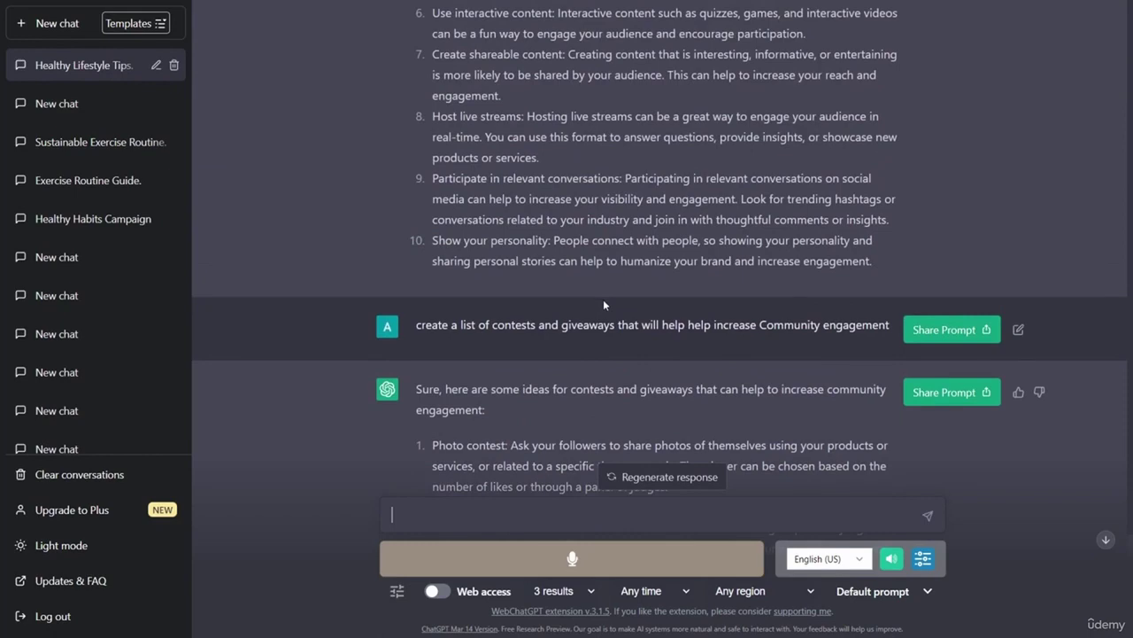
Following the "Conduct polls and surveys" idea, dictate a prompt to create a list of polls and surveys that increase community engagement, and read the answer
scroll(603, 300, "up", 5)
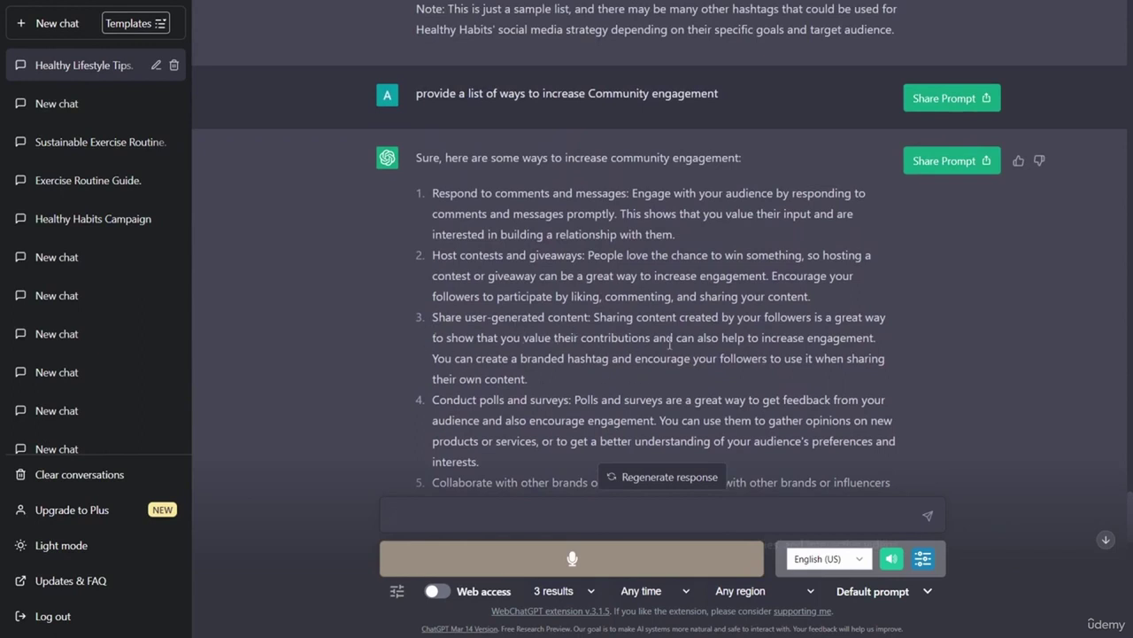
scroll(680, 342, "down", 1)
scroll(680, 341, "down", 1)
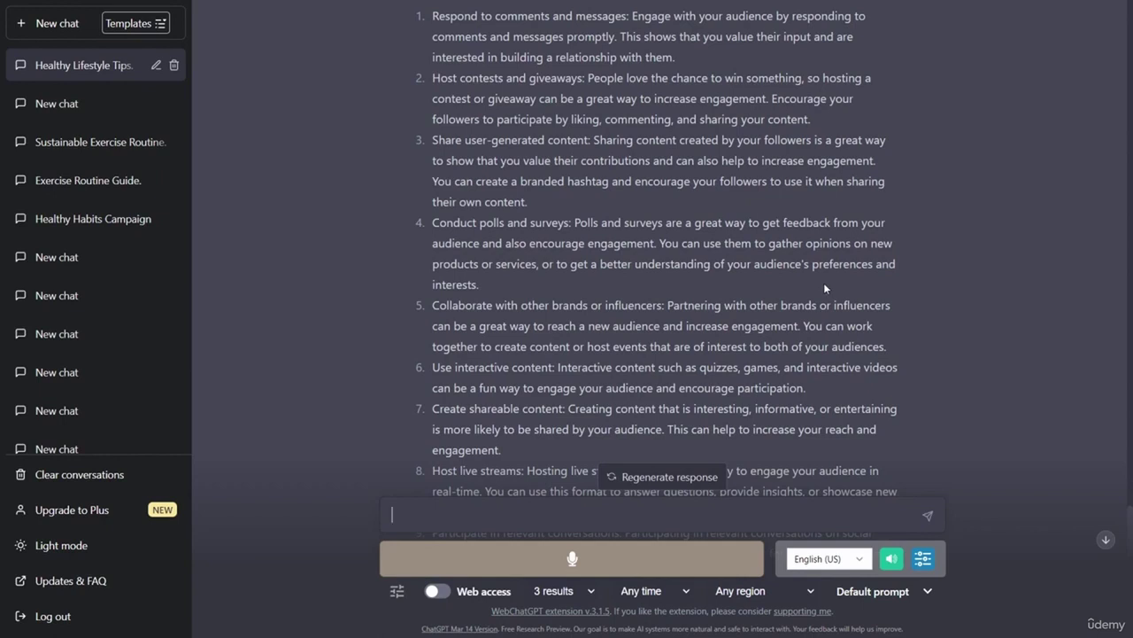
left_click(630, 576)
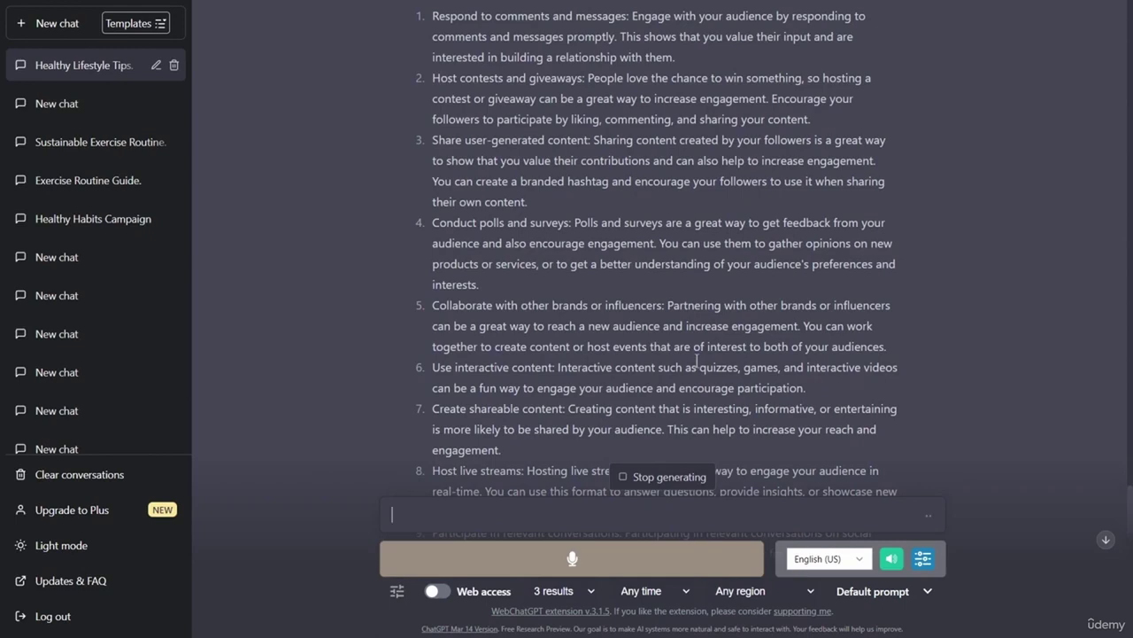
scroll(744, 327, "down", 7)
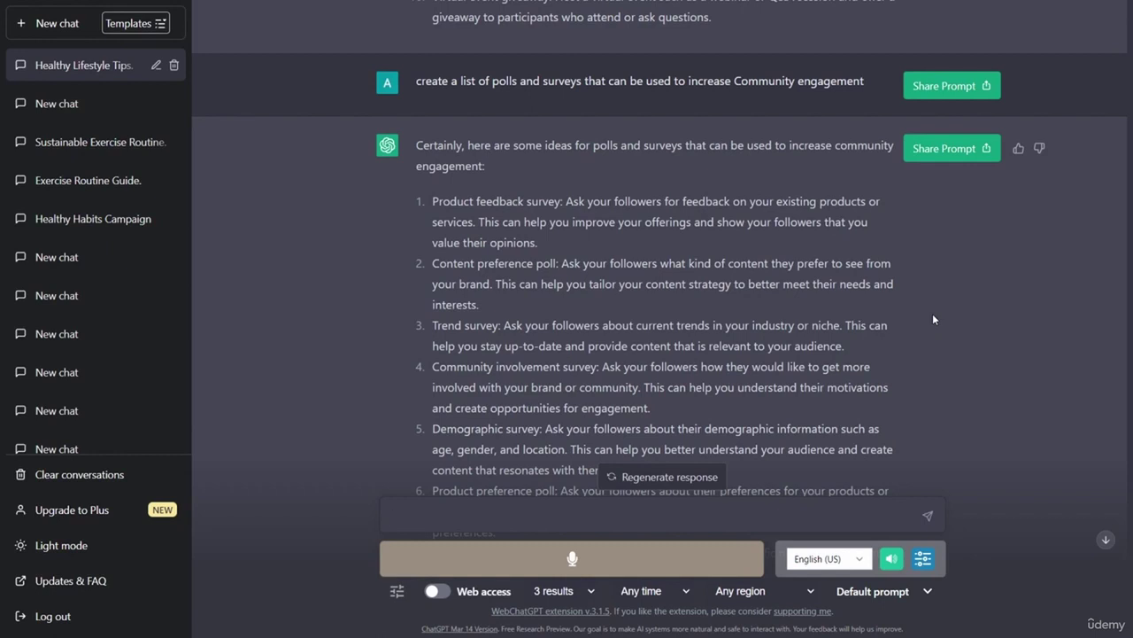
scroll(766, 342, "down", 3)
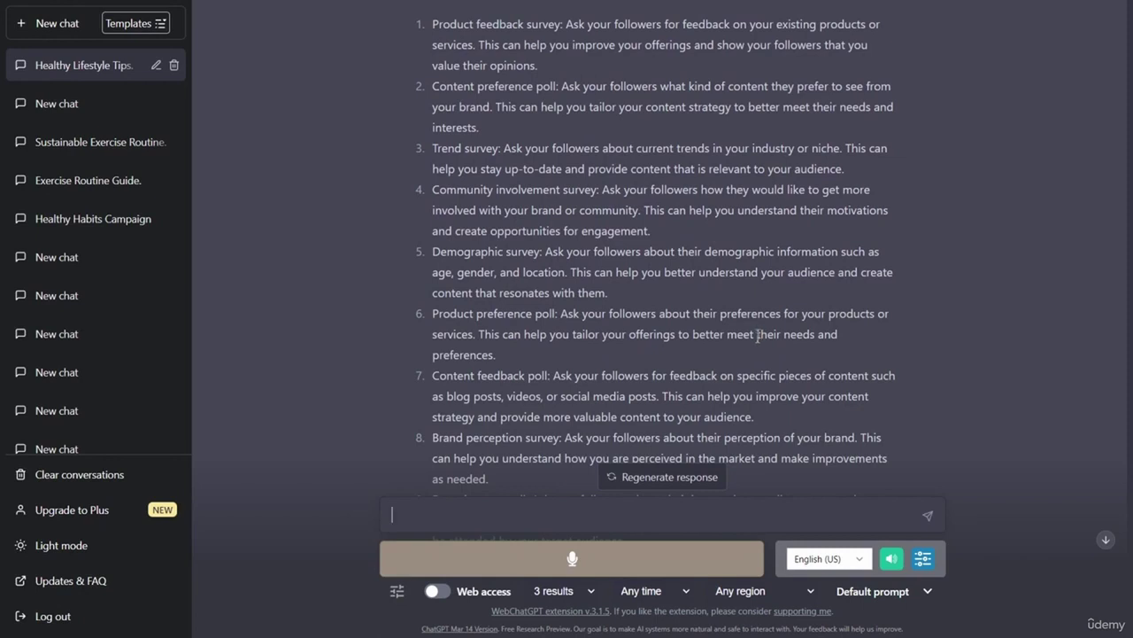
scroll(761, 336, "down", 2)
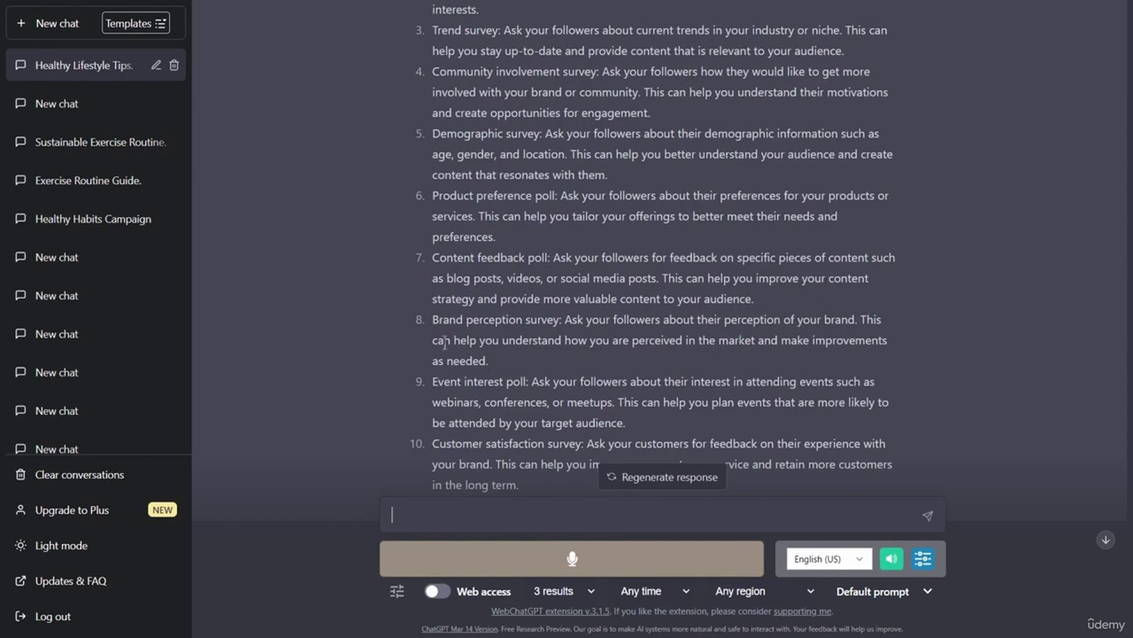
scroll(408, 338, "down", 3)
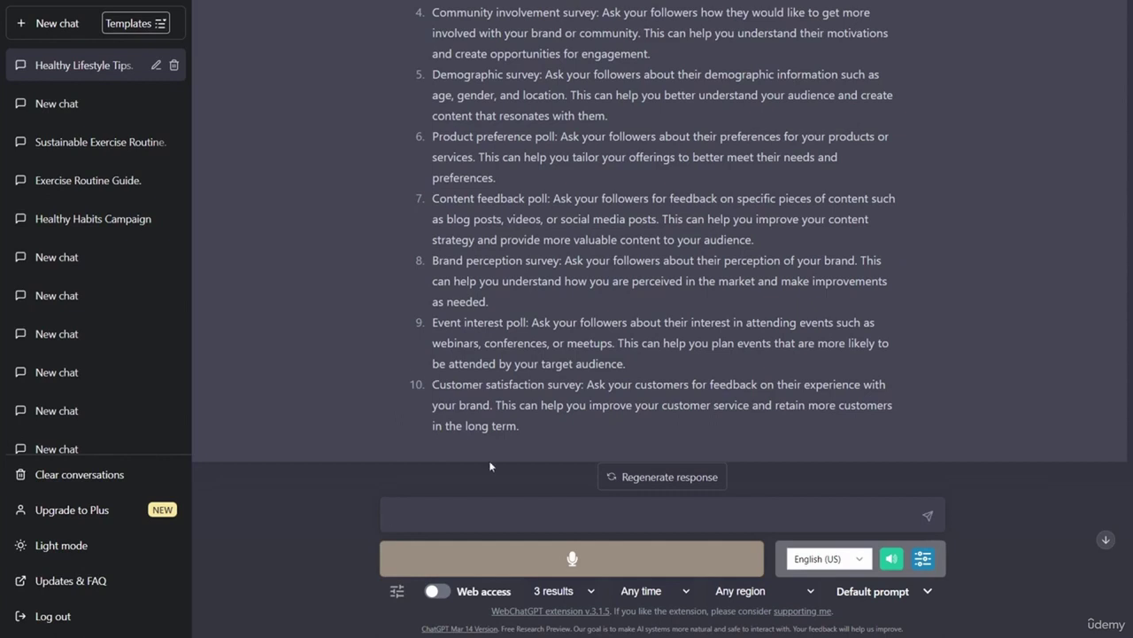
Dictate the prompt "write out the customer satisfaction survey" and read the generated template from the greeting to the sign-off
left_click(519, 559)
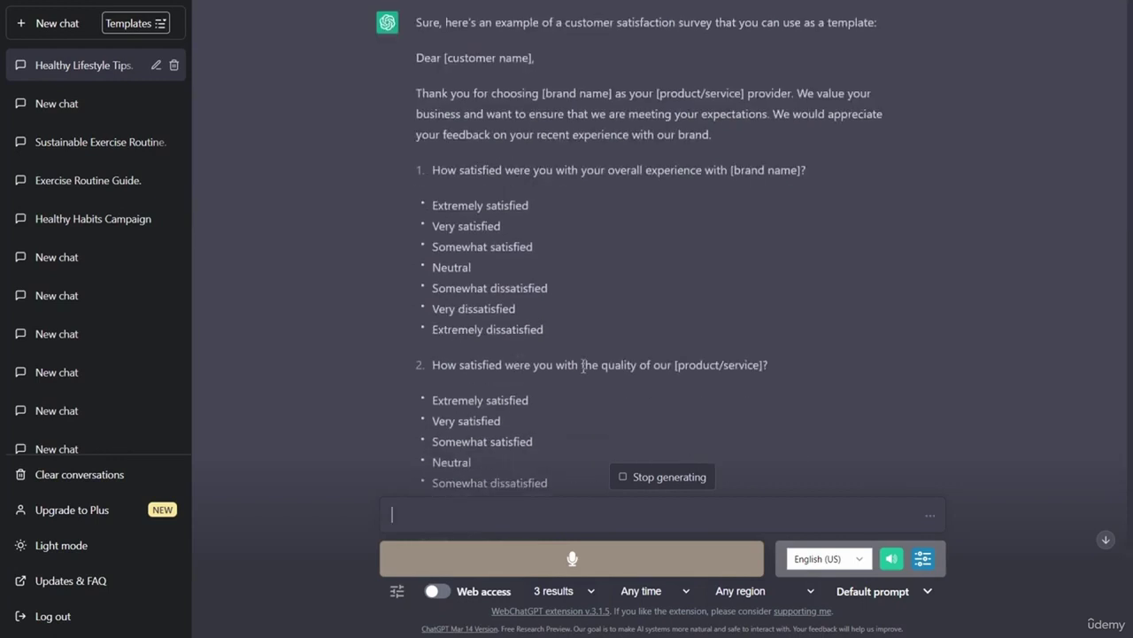
scroll(827, 354, "down", 2)
scroll(823, 350, "down", 1)
scroll(815, 343, "down", 5)
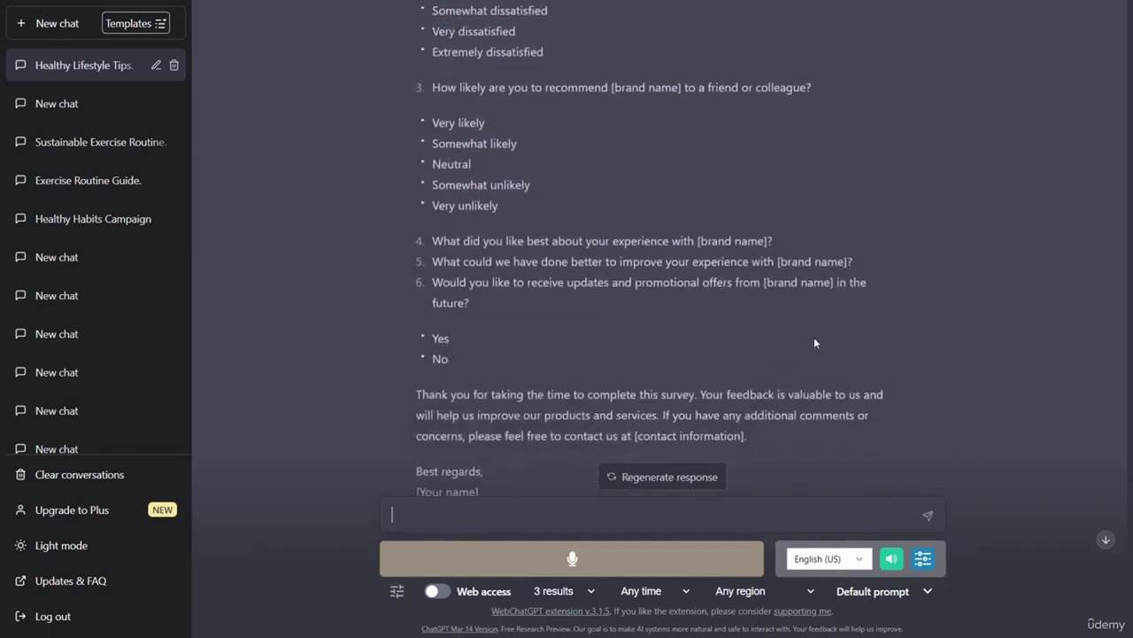
scroll(815, 338, "down", 1)
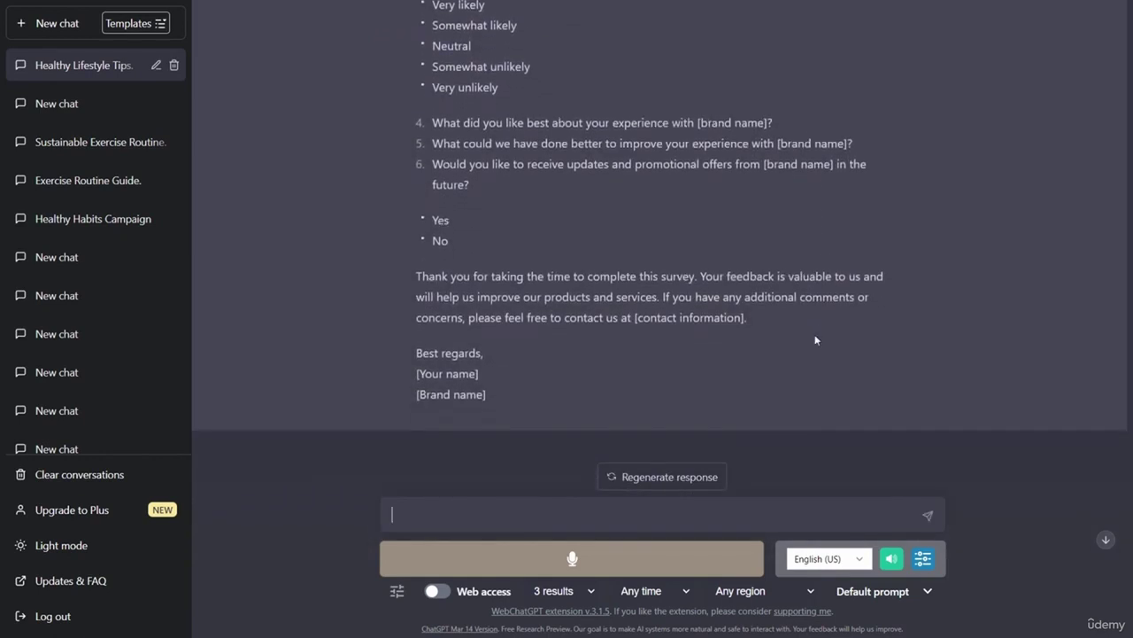
scroll(816, 339, "up", 4)
scroll(815, 339, "up", 4)
scroll(815, 340, "up", 5)
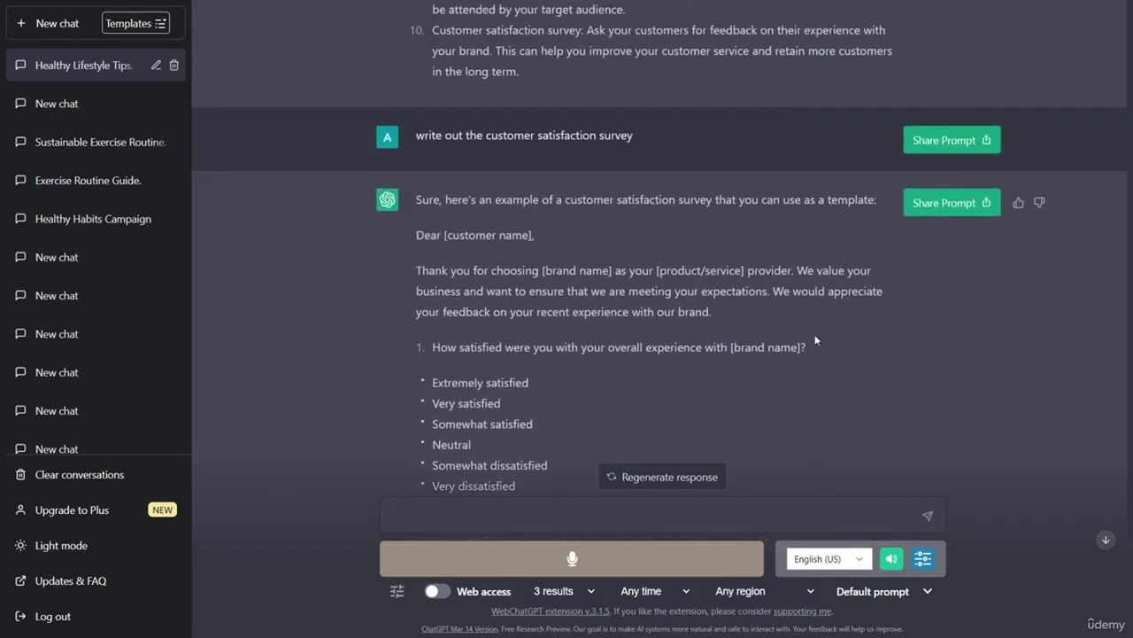
scroll(816, 340, "down", 4)
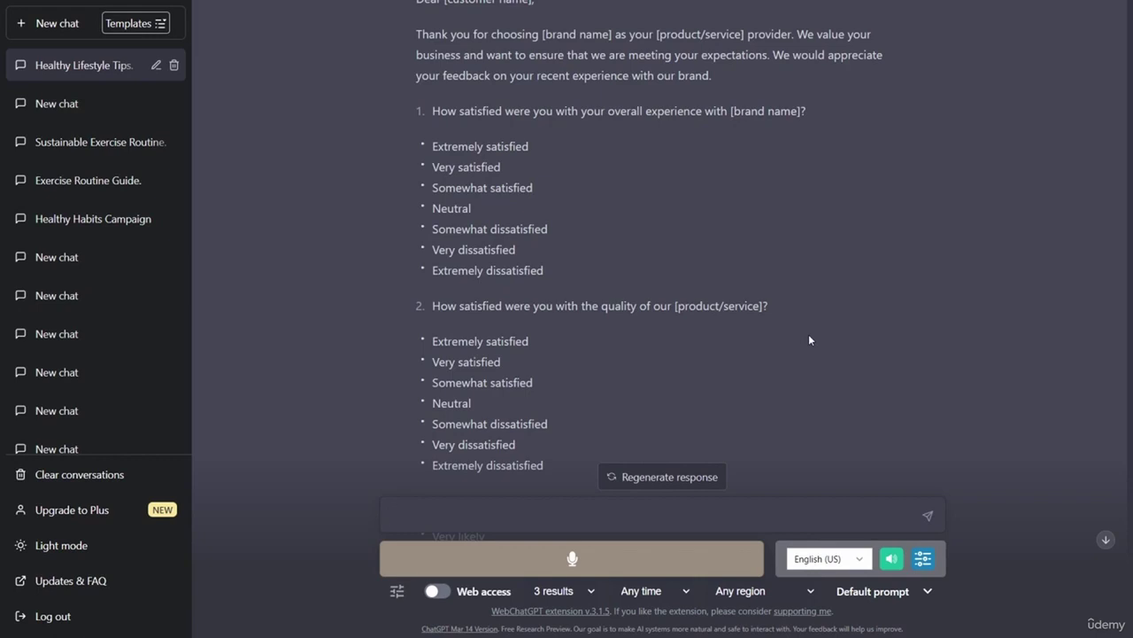
scroll(839, 320, "down", 3)
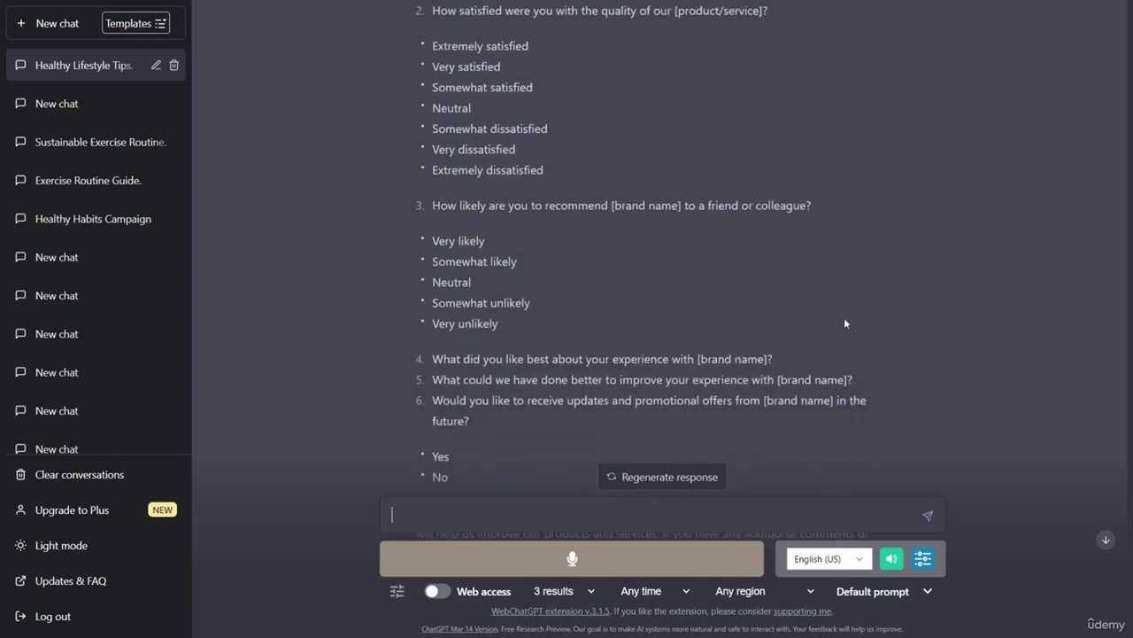
scroll(846, 322, "down", 2)
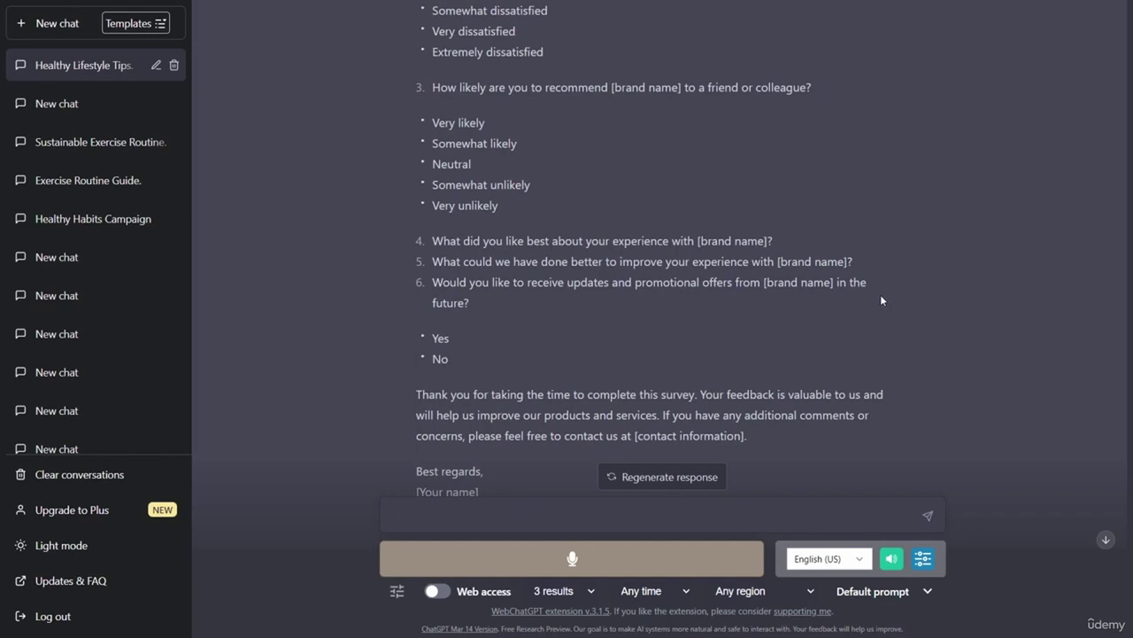
scroll(881, 298, "down", 1)
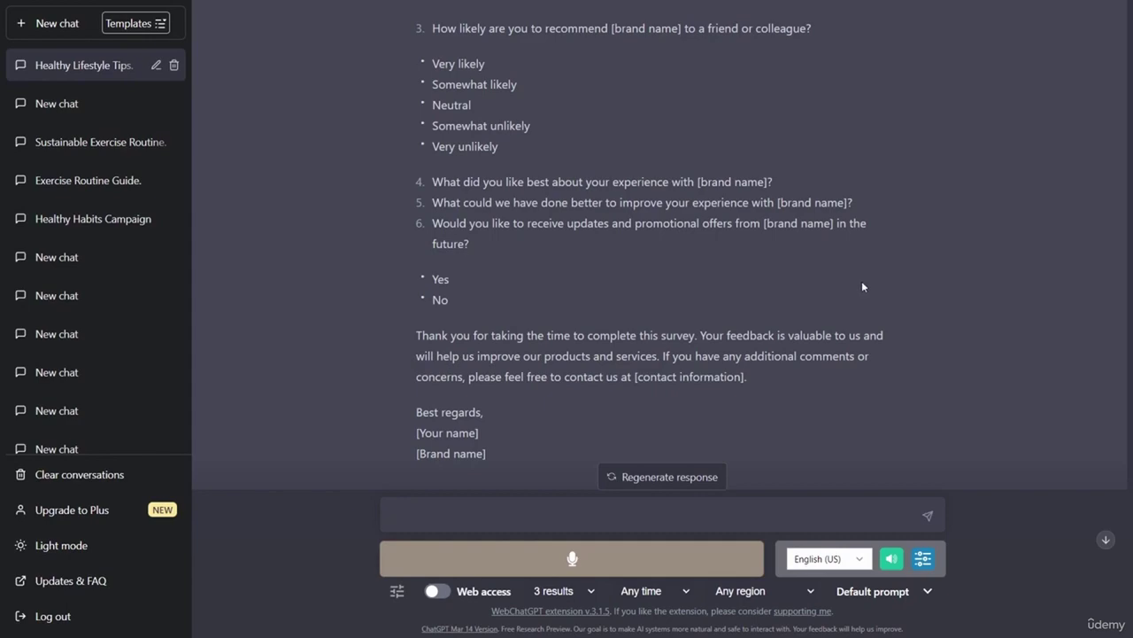
Look back over the contest and giveaway ideas, the polls and surveys list, and the customer satisfaction survey template
scroll(818, 329, "up", 15)
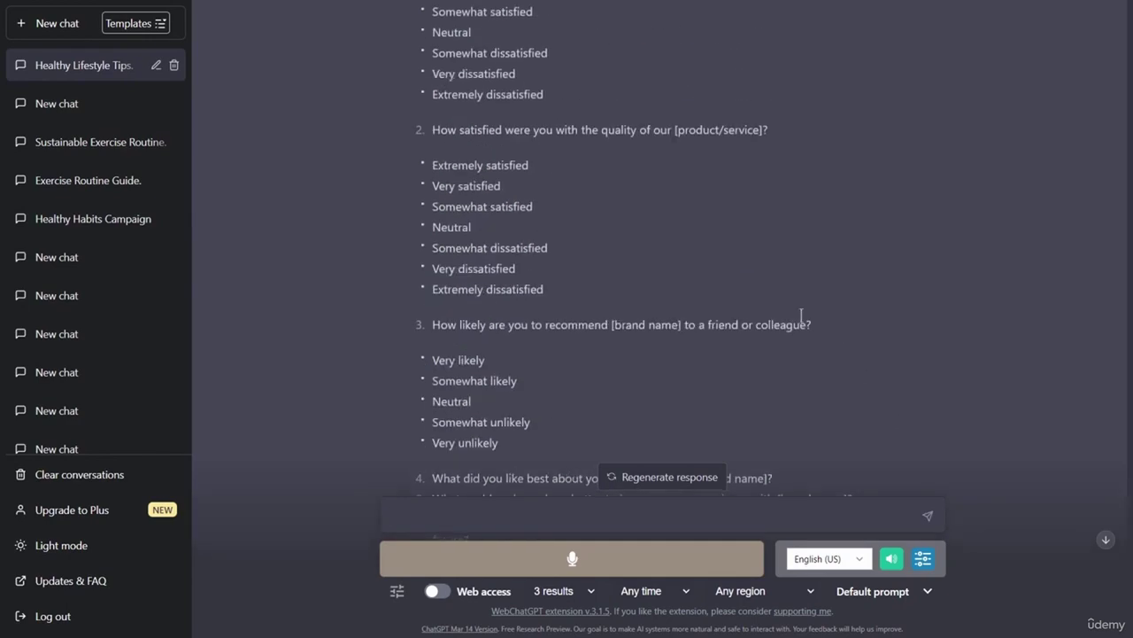
scroll(801, 315, "up", 5)
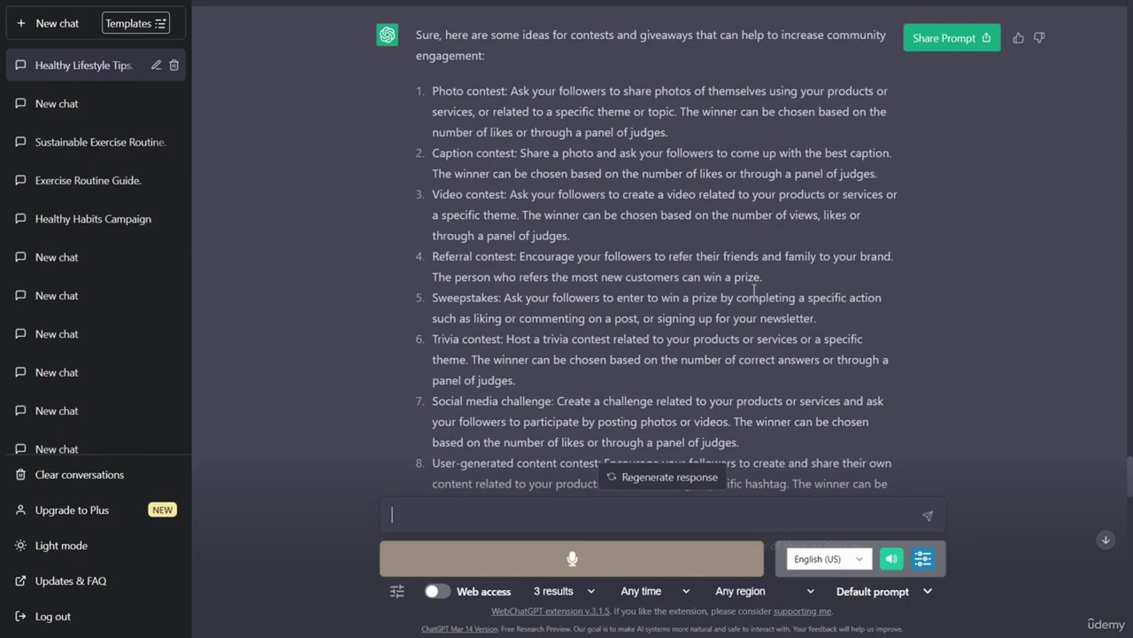
scroll(777, 278, "down", 7)
scroll(771, 281, "down", 12)
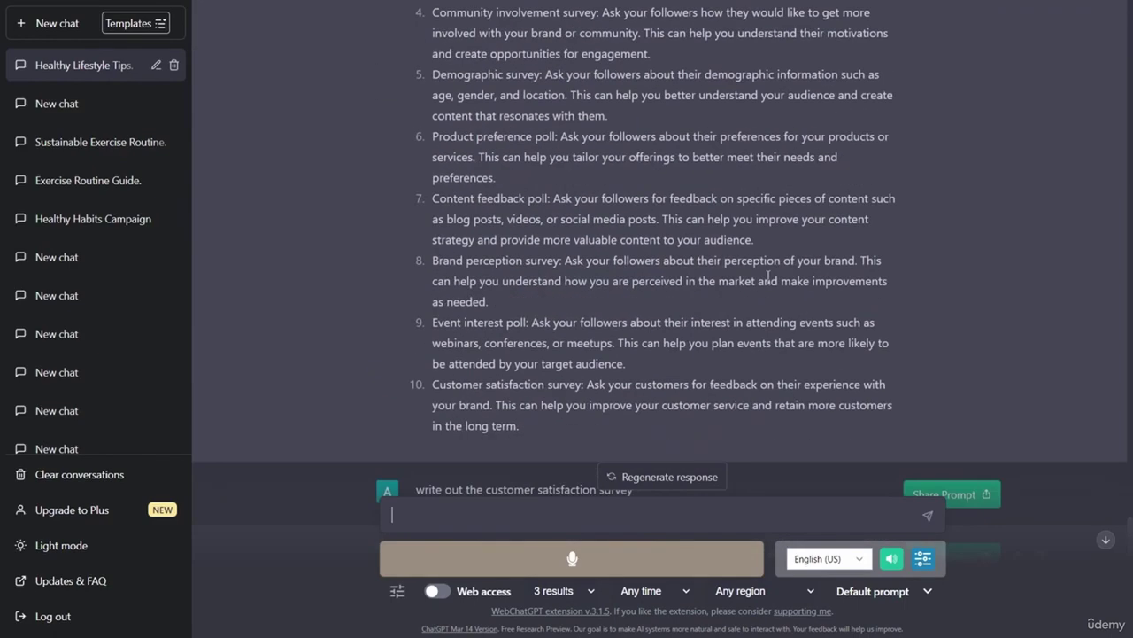
scroll(782, 277, "down", 5)
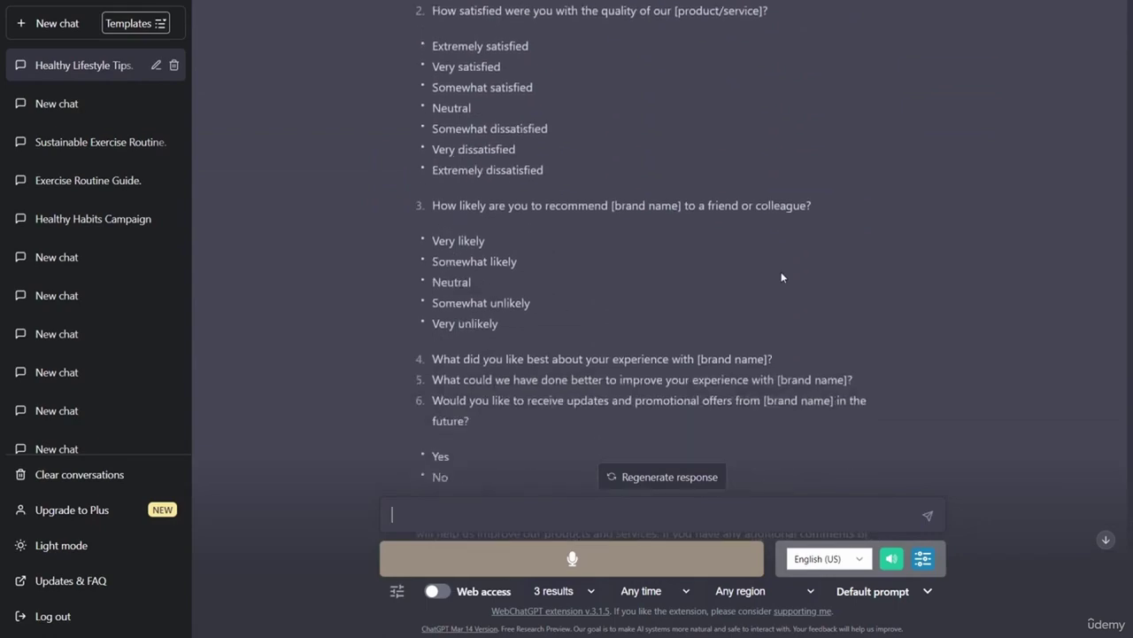
scroll(782, 278, "up", 4)
scroll(782, 277, "up", 2)
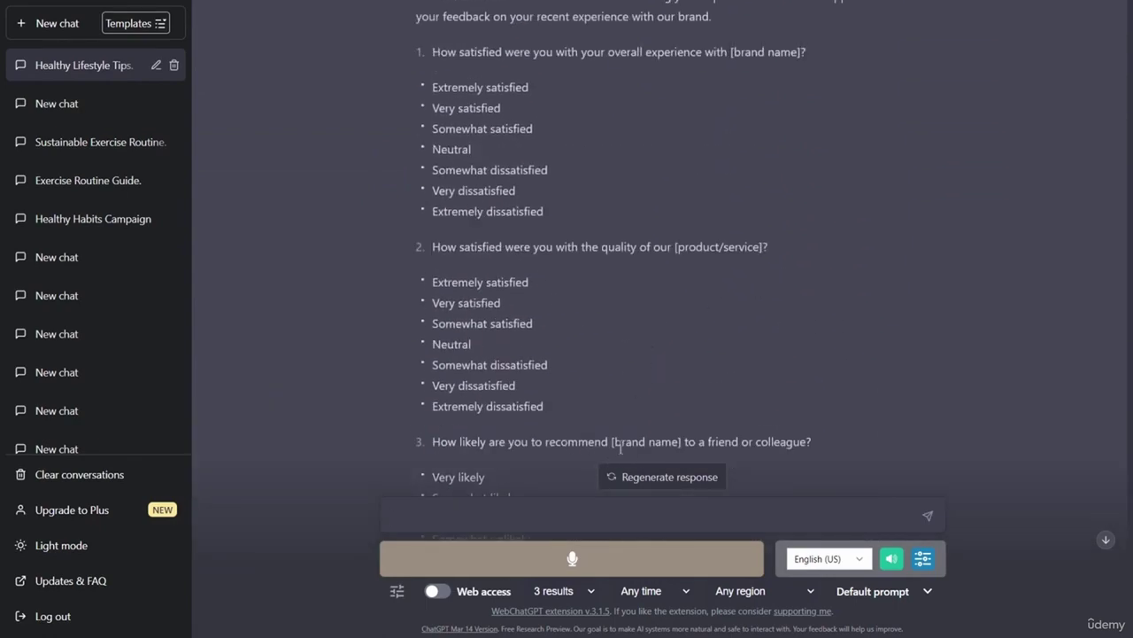
scroll(780, 166, "up", 8)
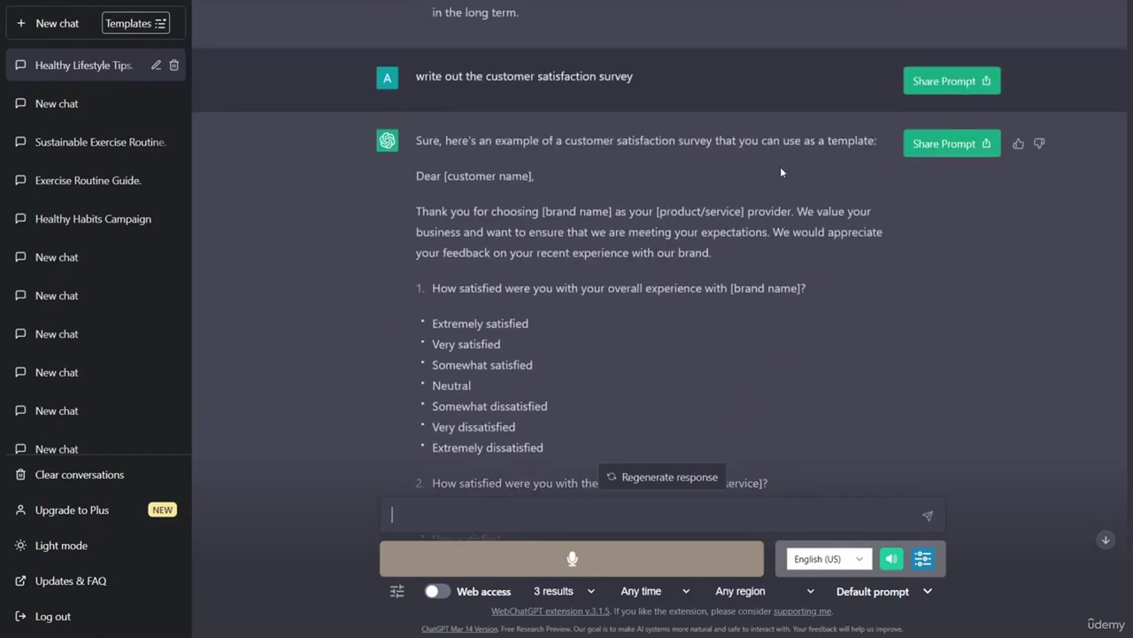
Return to the community engagement ideas and, following "Use interactive content", dictate a prompt for five quiz ideas that increase community engagement
scroll(780, 167, "up", 12)
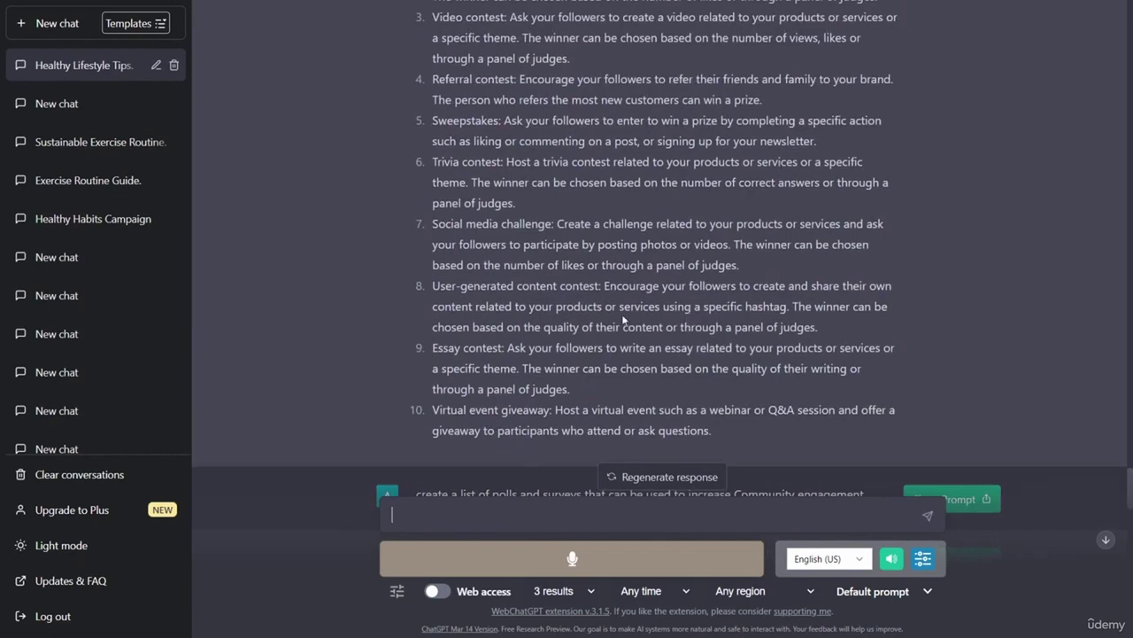
scroll(624, 320, "up", 3)
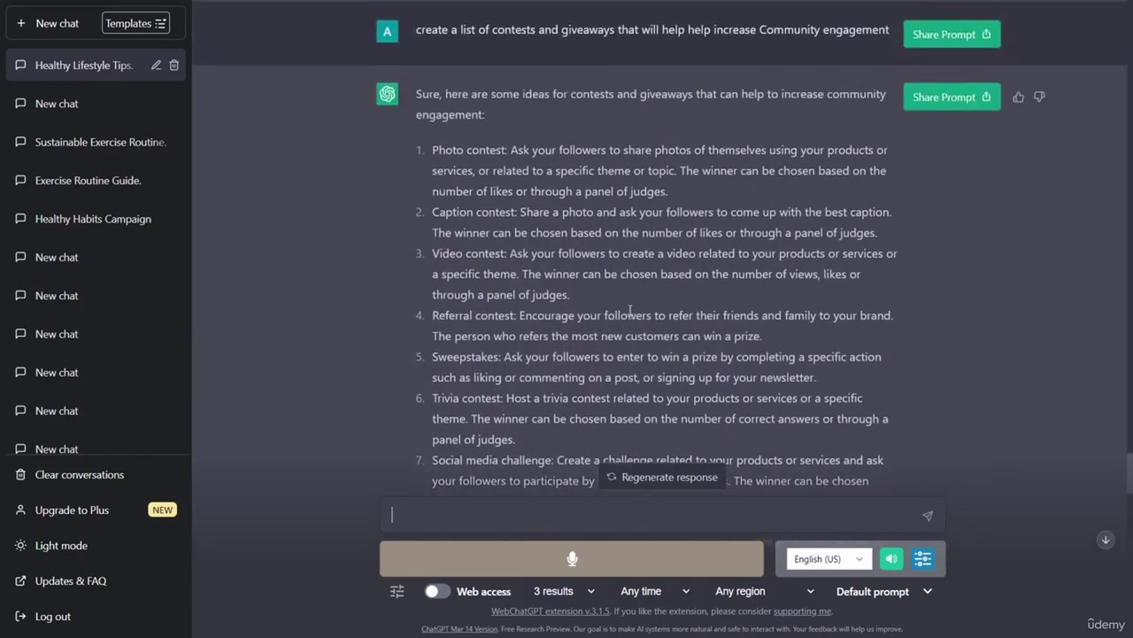
scroll(630, 309, "up", 4)
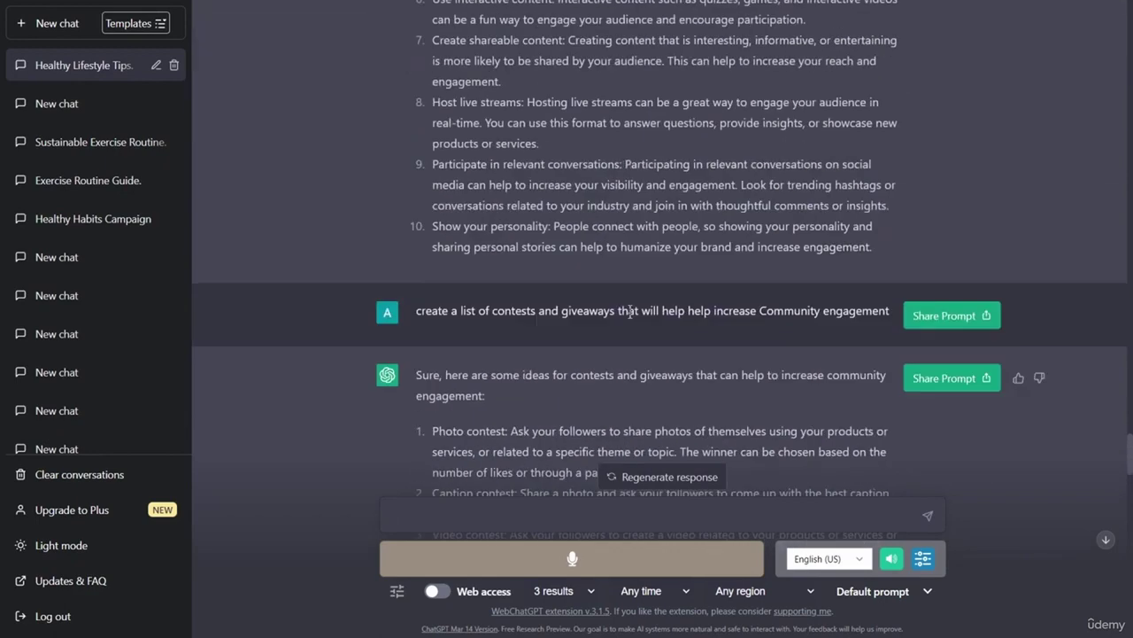
scroll(631, 309, "up", 4)
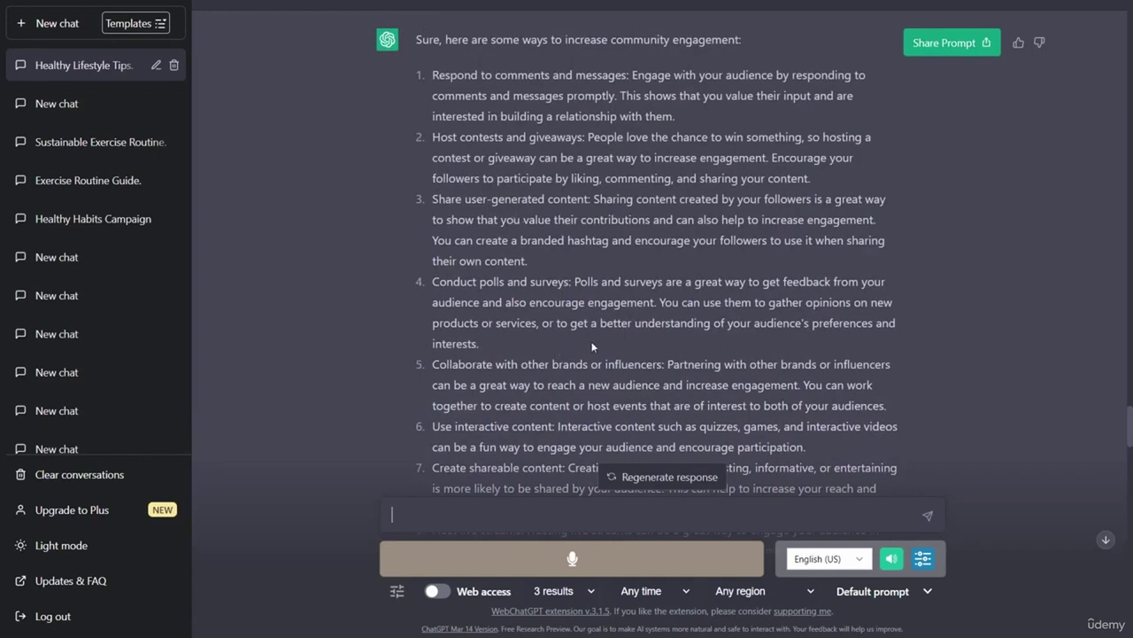
scroll(606, 341, "down", 1)
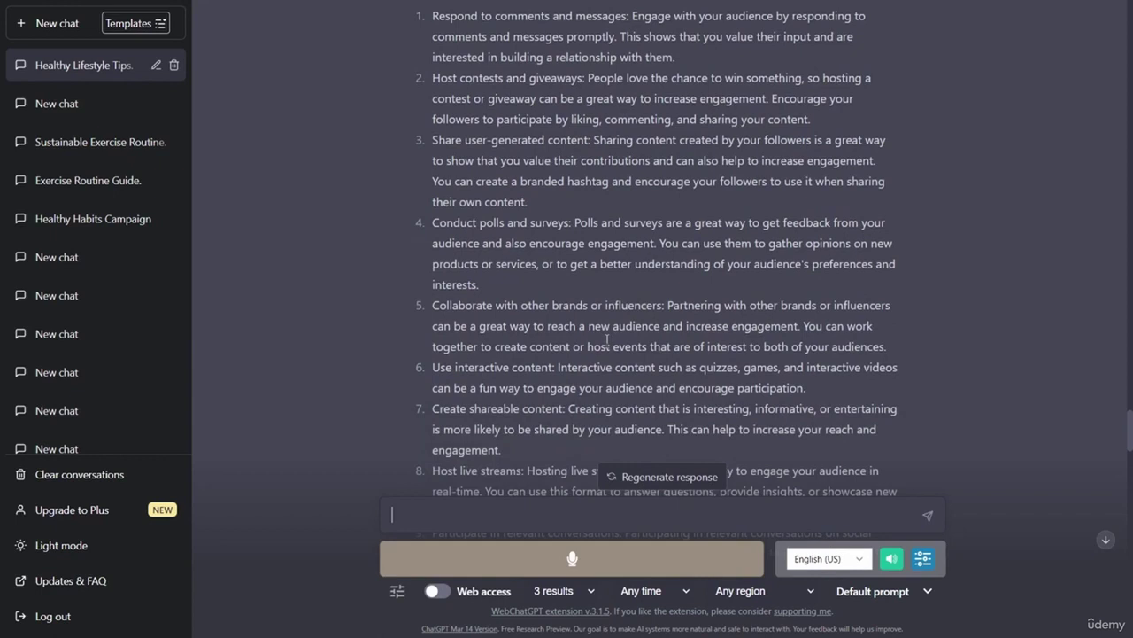
scroll(607, 340, "down", 2)
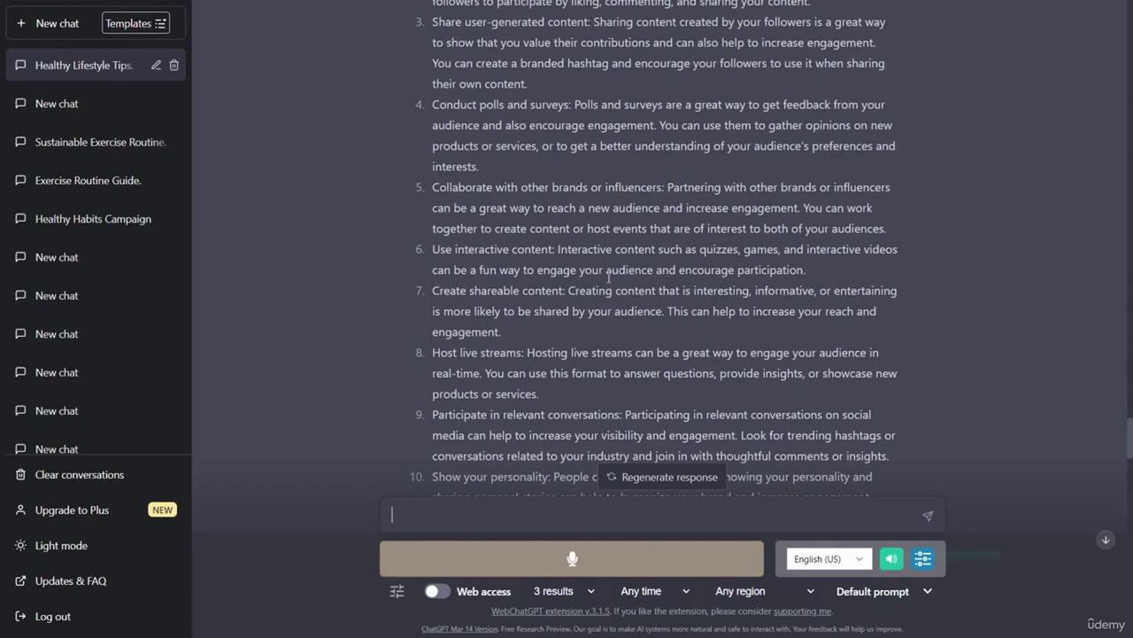
left_click(602, 557)
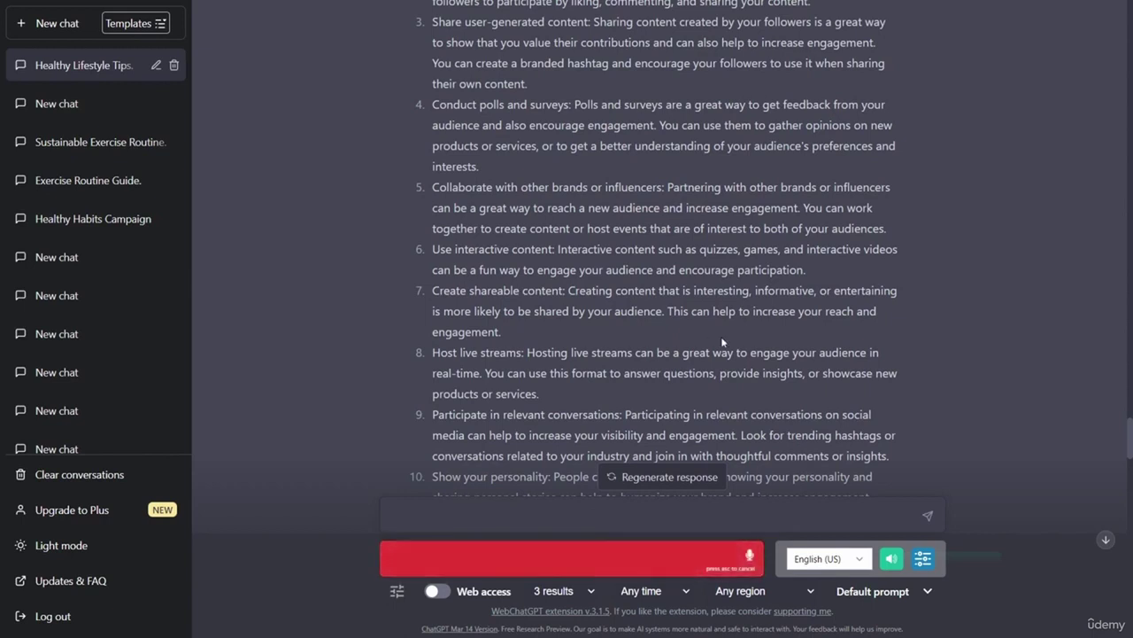
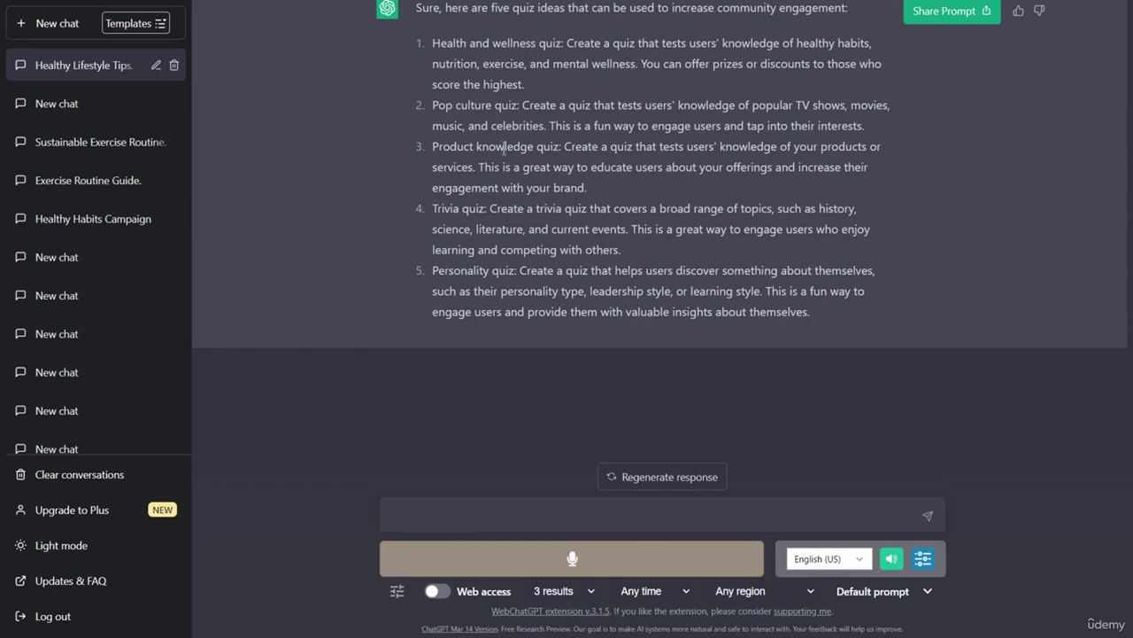
Dictate the prompt "write out the health and wellness quiz" and read through the generated multiple-choice questions
key("space")
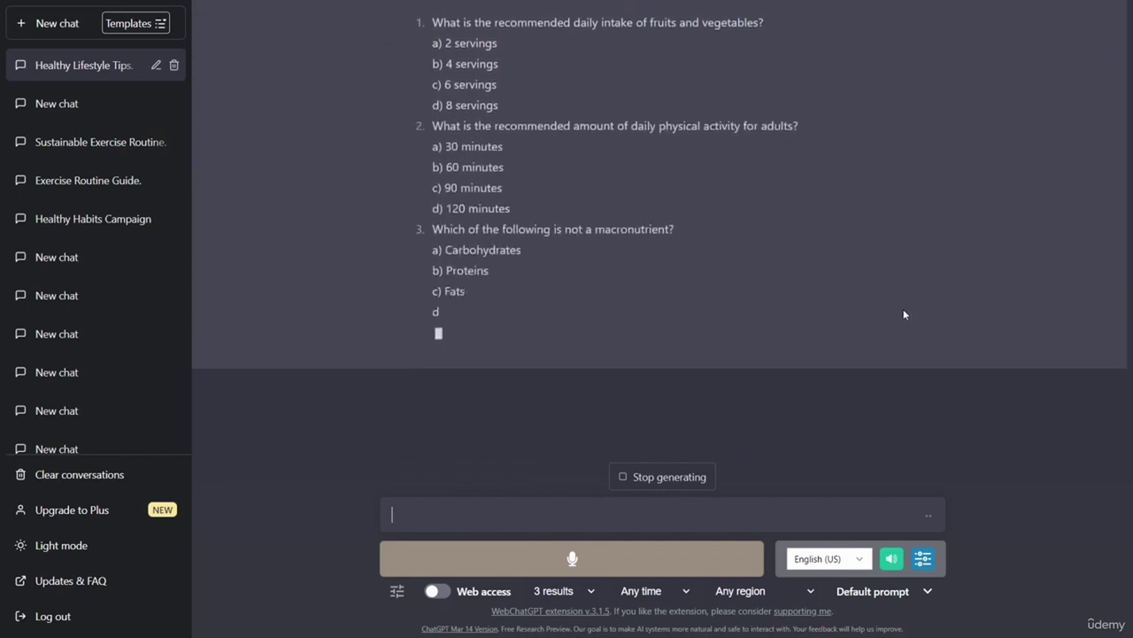
scroll(903, 310, "up", 2)
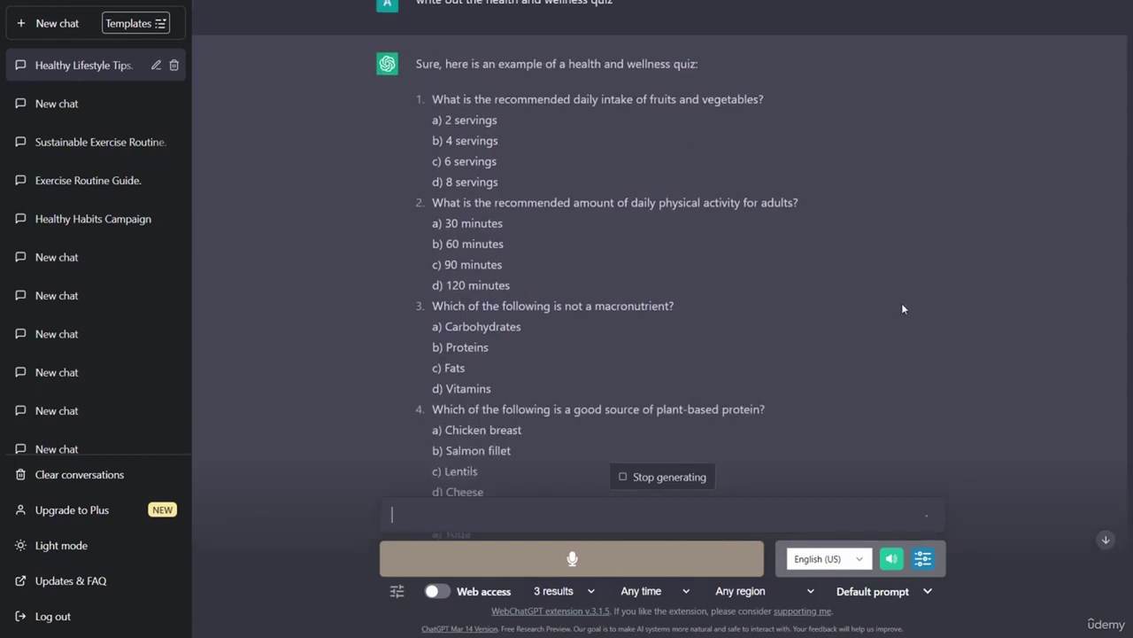
scroll(903, 308, "down", 1)
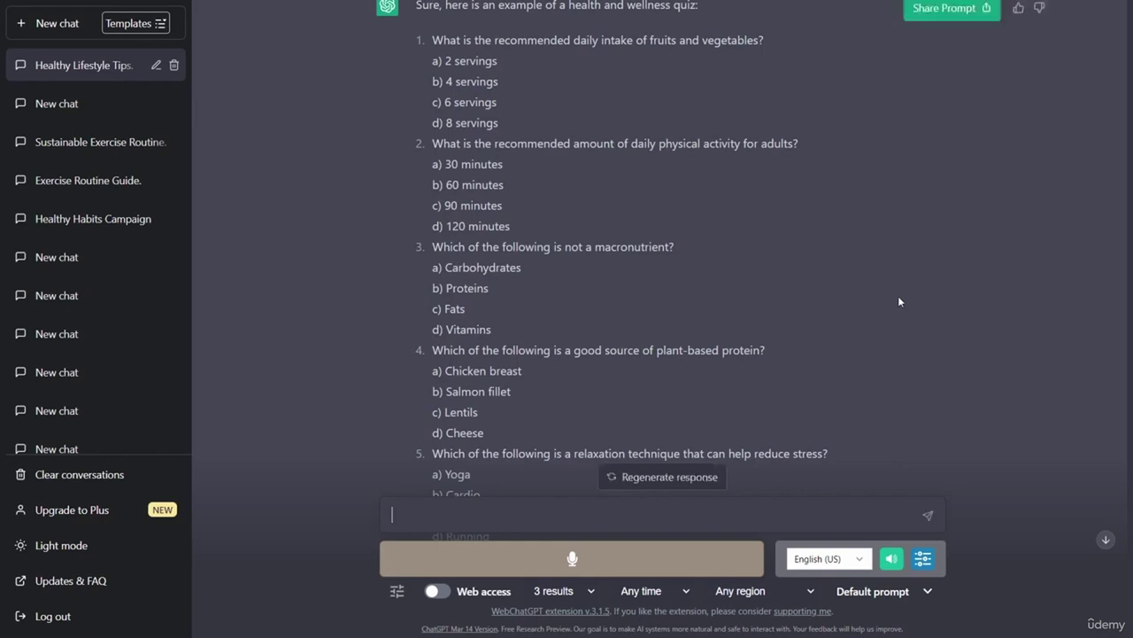
scroll(892, 297, "down", 2)
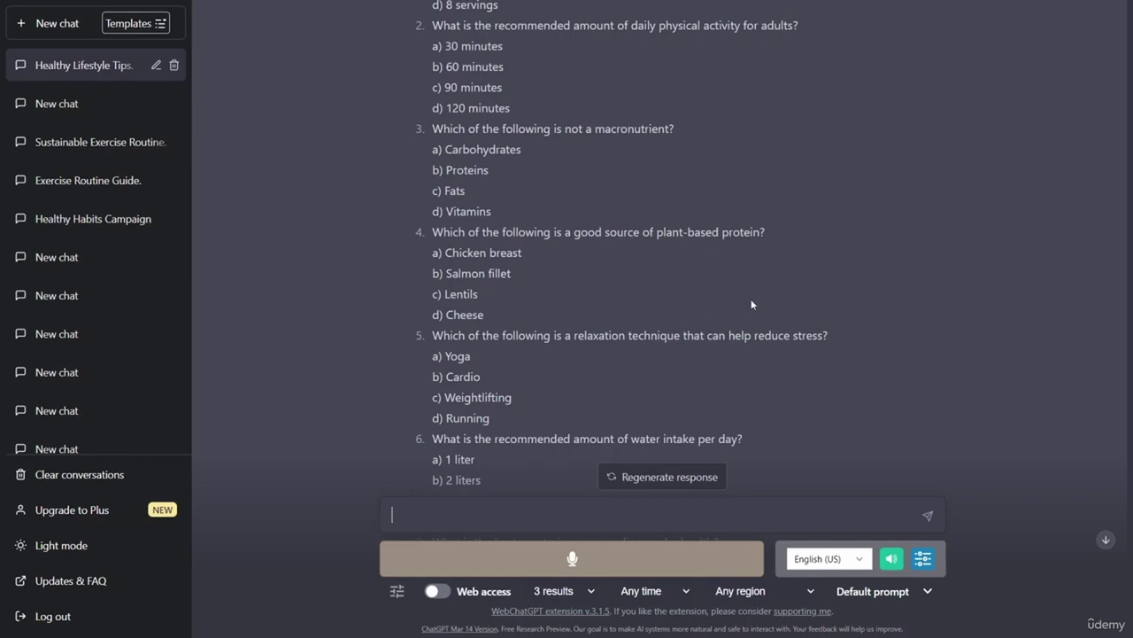
Following the point system idea in the gamification answer, dictate a prompt to write out a point system for the Healthy Habits community
scroll(751, 299, "up", 3)
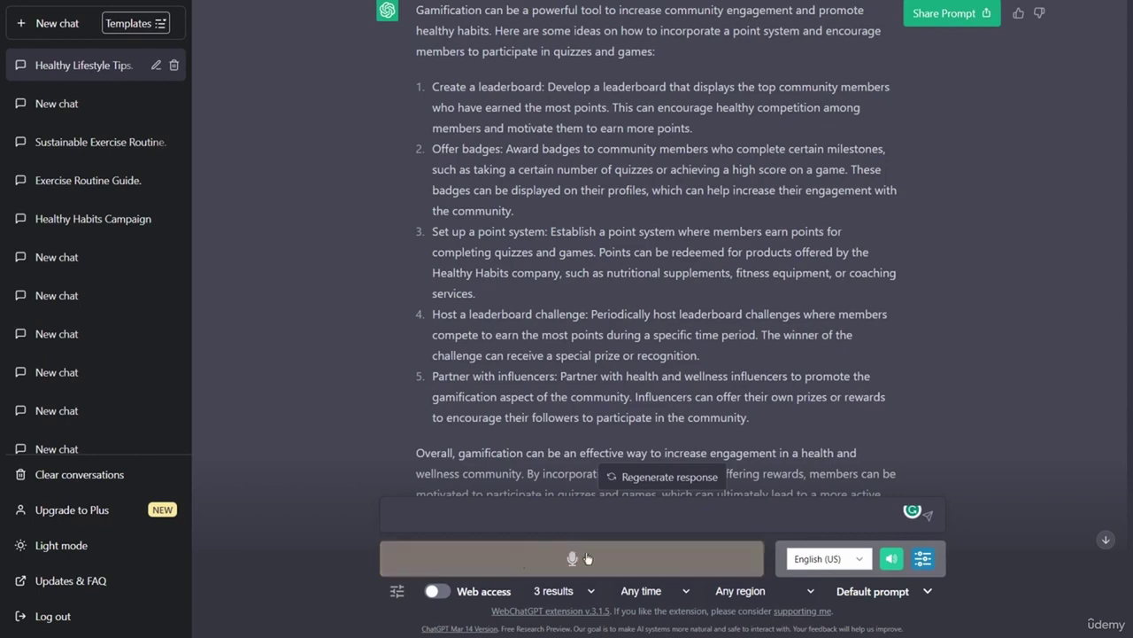
left_click(587, 558)
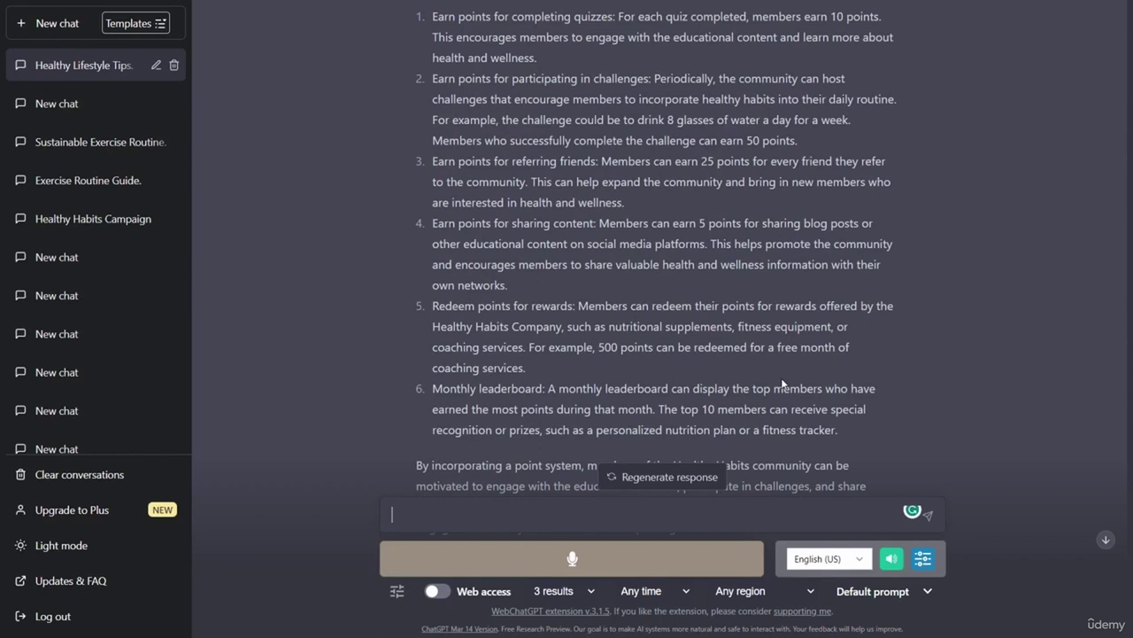
Read through the detailed point system example for the Healthy Habits company, from the quiz points to the rewards and monthly leaderboard
scroll(719, 404, "up", 1)
scroll(724, 400, "down", 2)
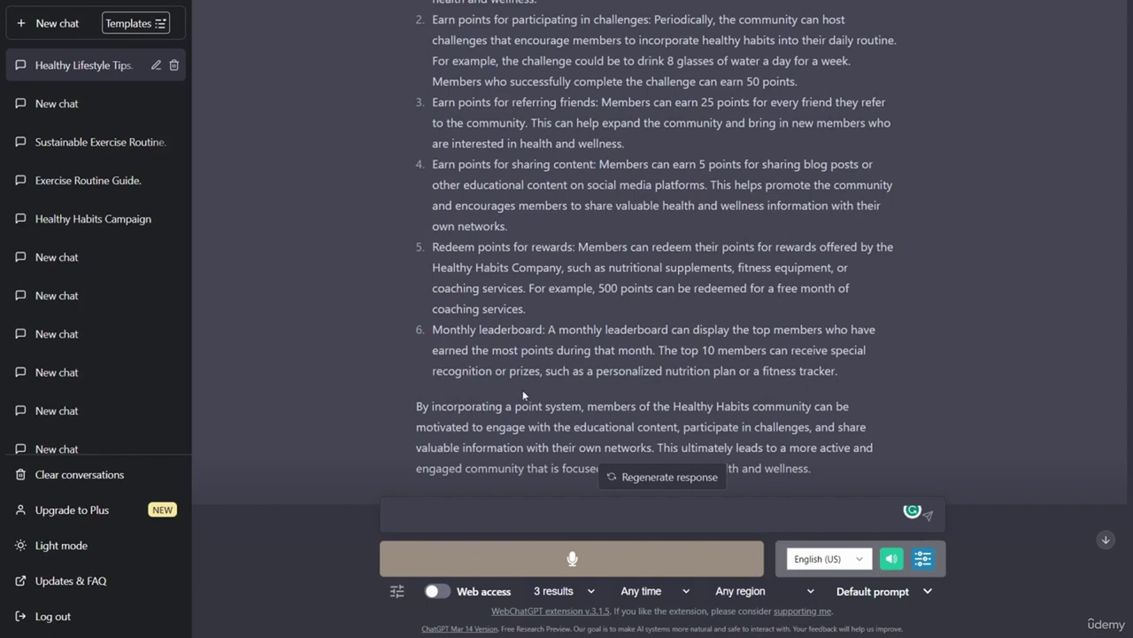
scroll(423, 388, "up", 1)
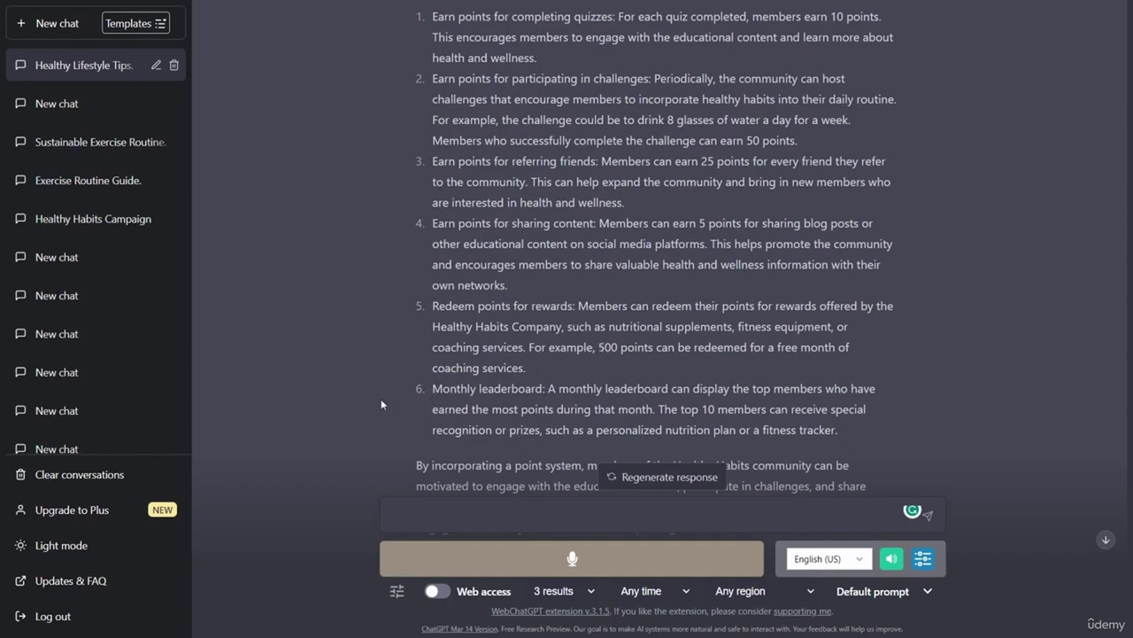
scroll(348, 424, "up", 2)
scroll(348, 426, "up", 2)
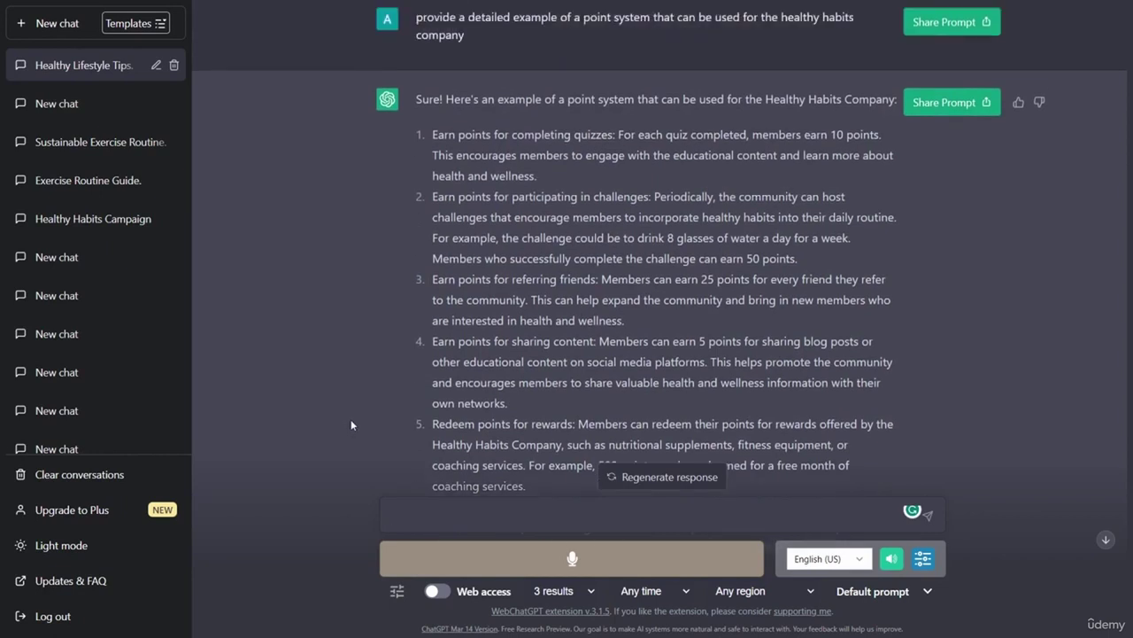
scroll(351, 424, "down", 2)
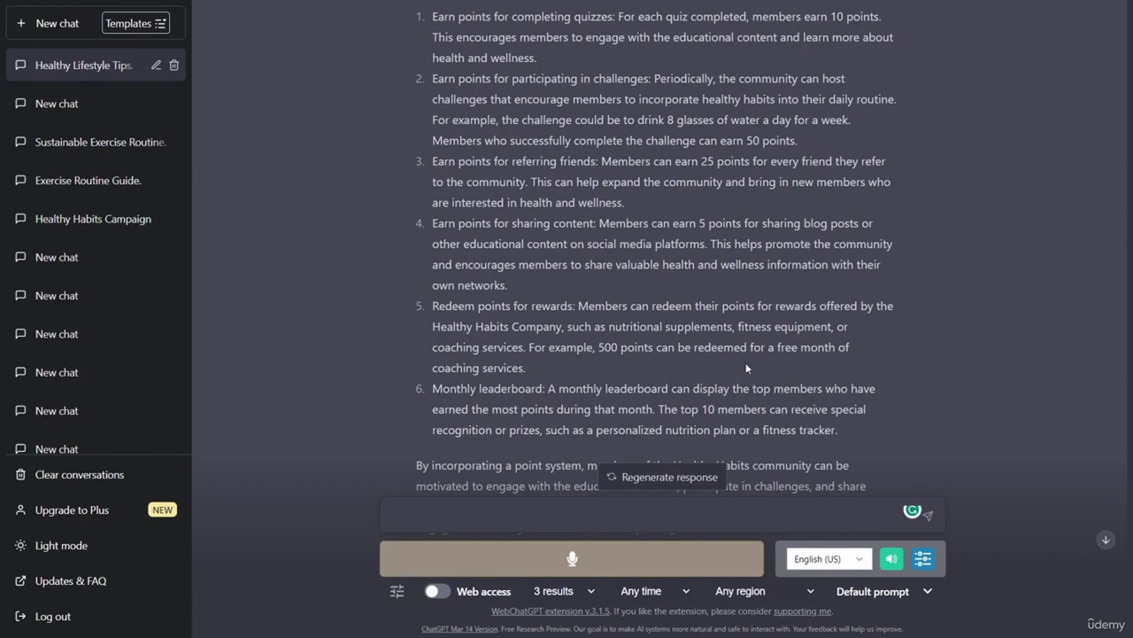
scroll(755, 354, "up", 5)
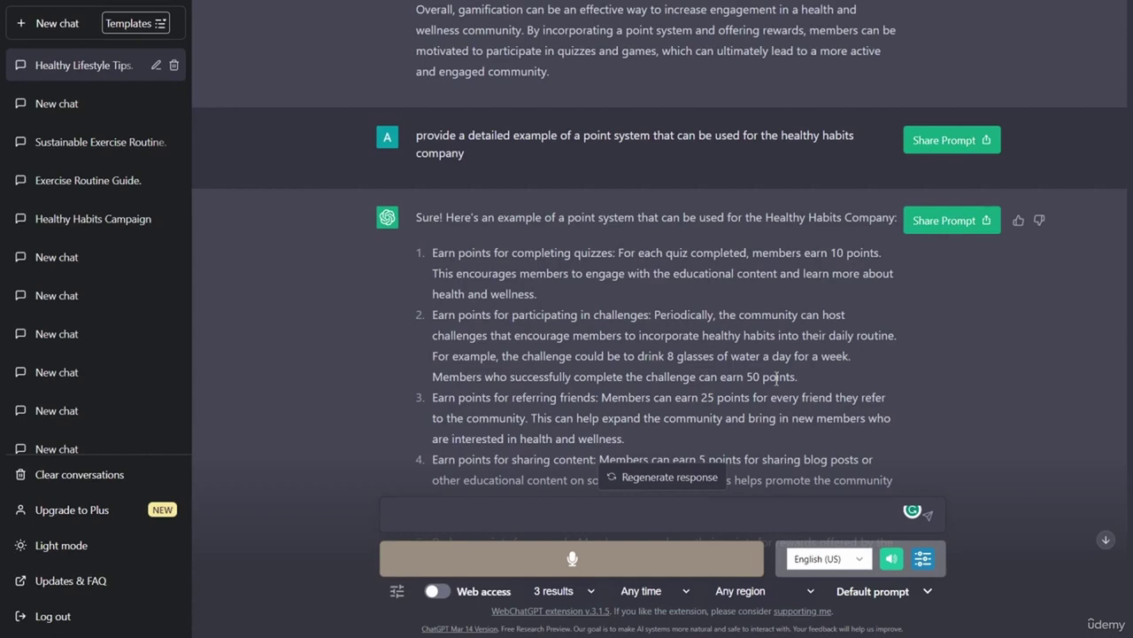
scroll(794, 298, "up", 4)
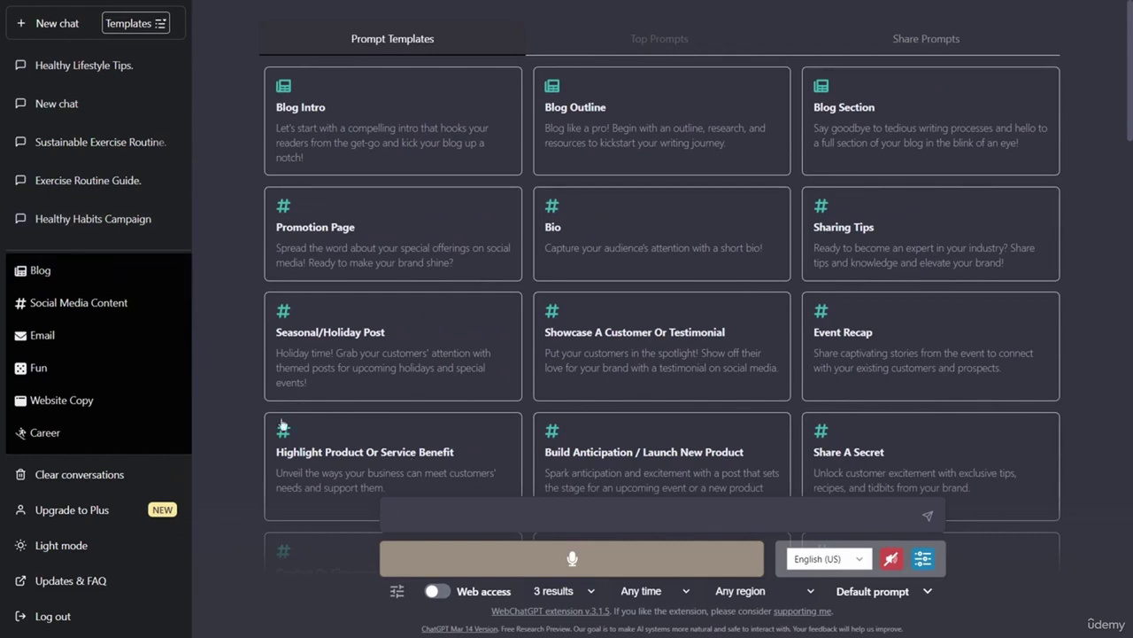
Browse the prompt templates in the Social Media Content category, including the ad text template, and those in the Email category
left_click(62, 308)
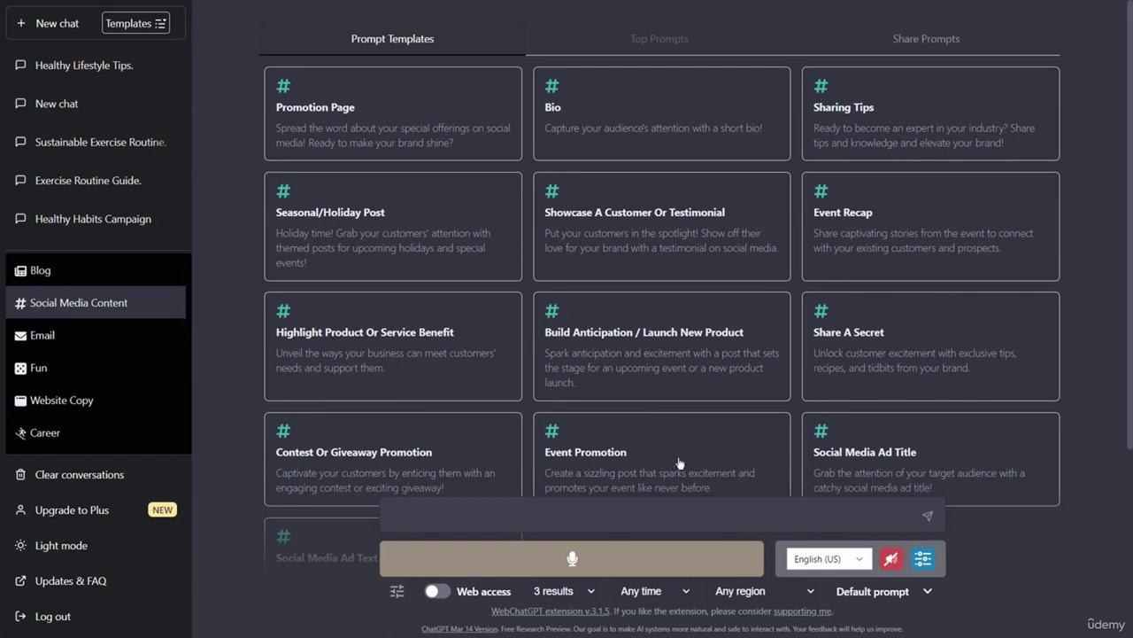
scroll(632, 384, "down", 3)
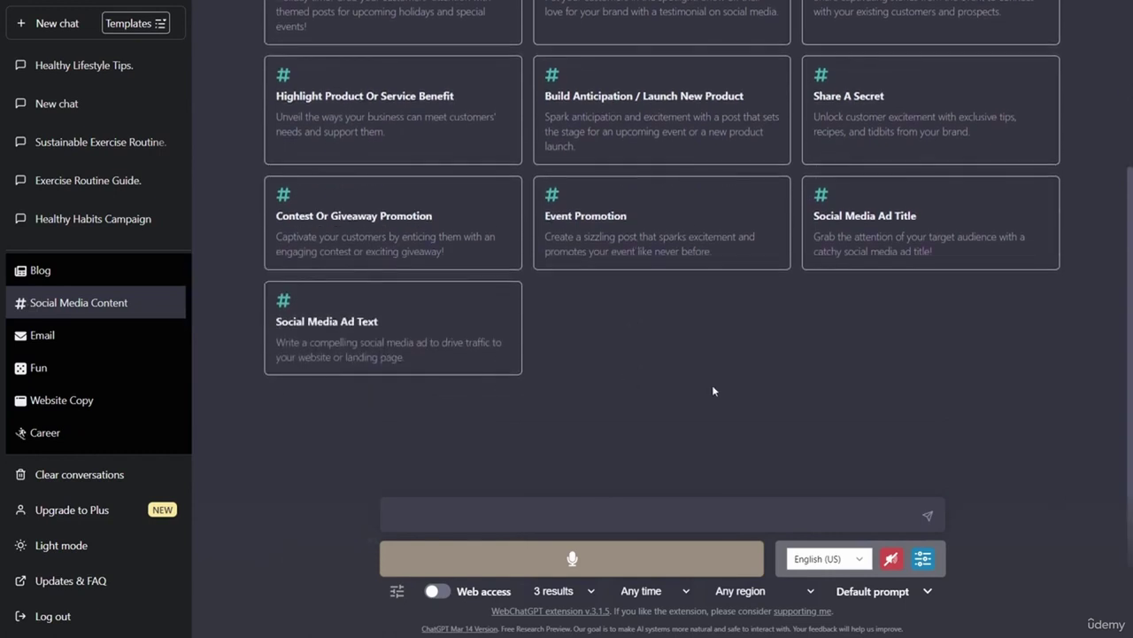
scroll(712, 384, "up", 3)
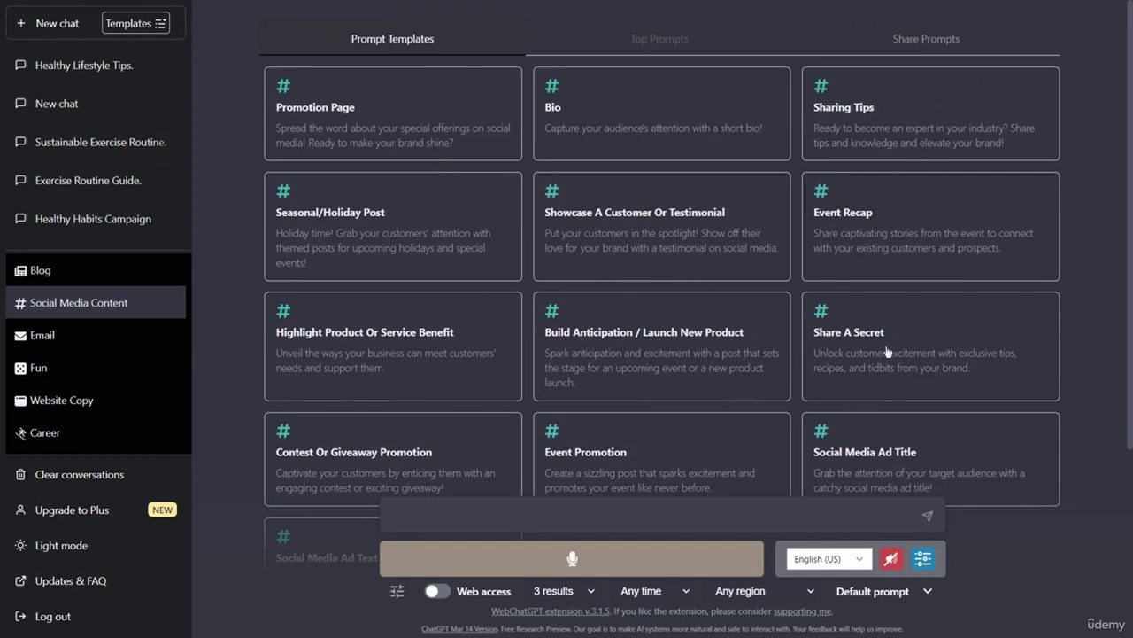
left_click(51, 347)
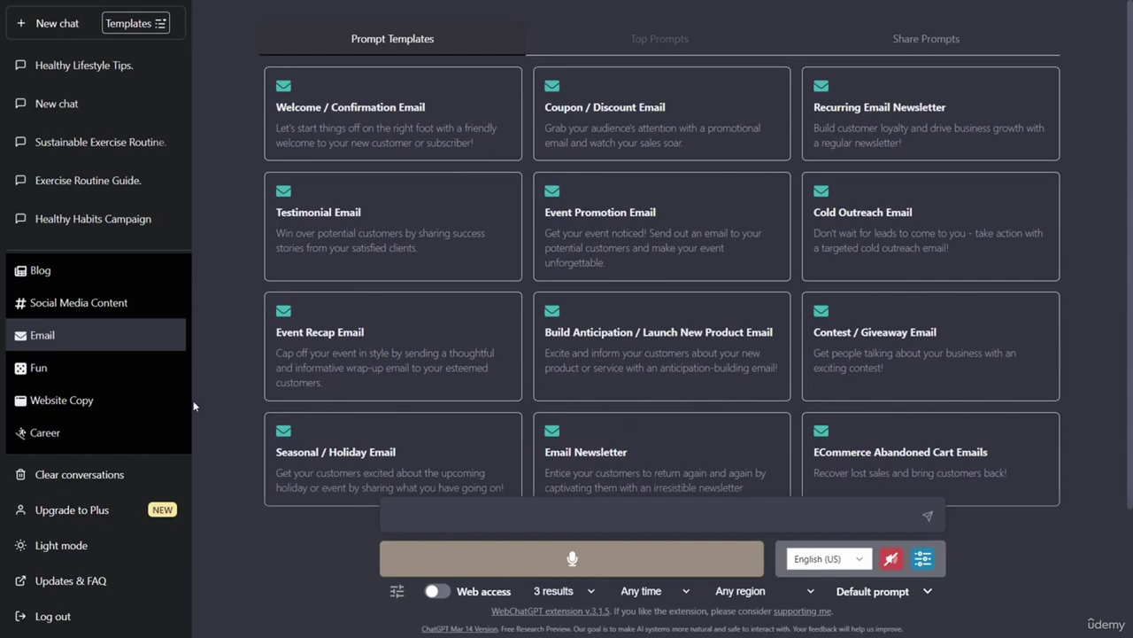
Look through the prompt templates offered in the Video, Content Improve and Marketing categories
scroll(123, 327, "down", 4)
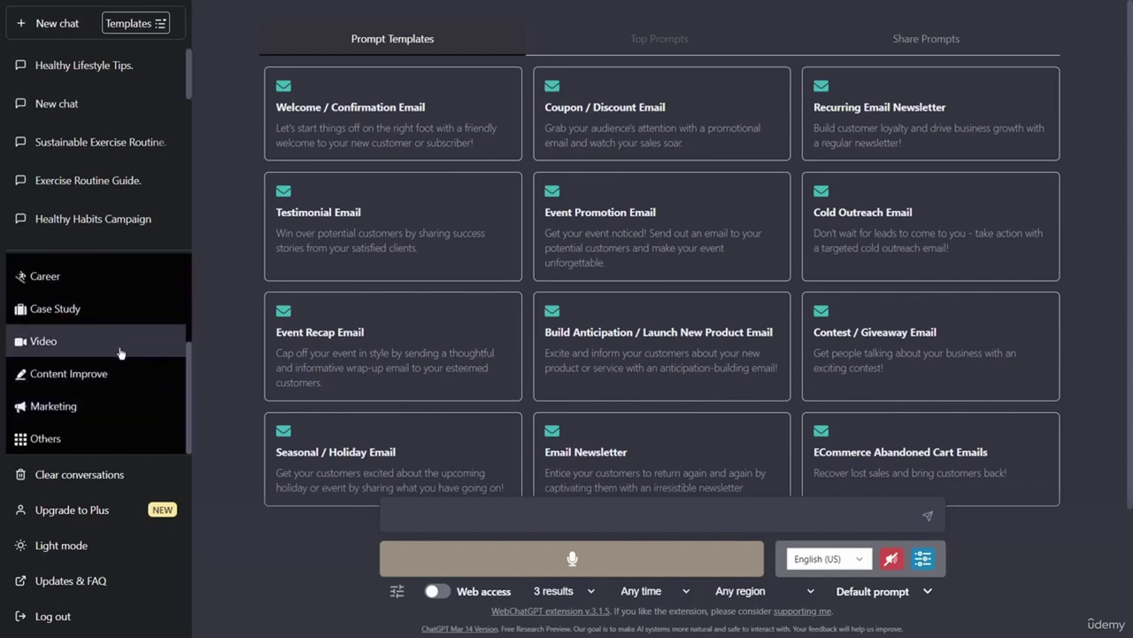
left_click(121, 349)
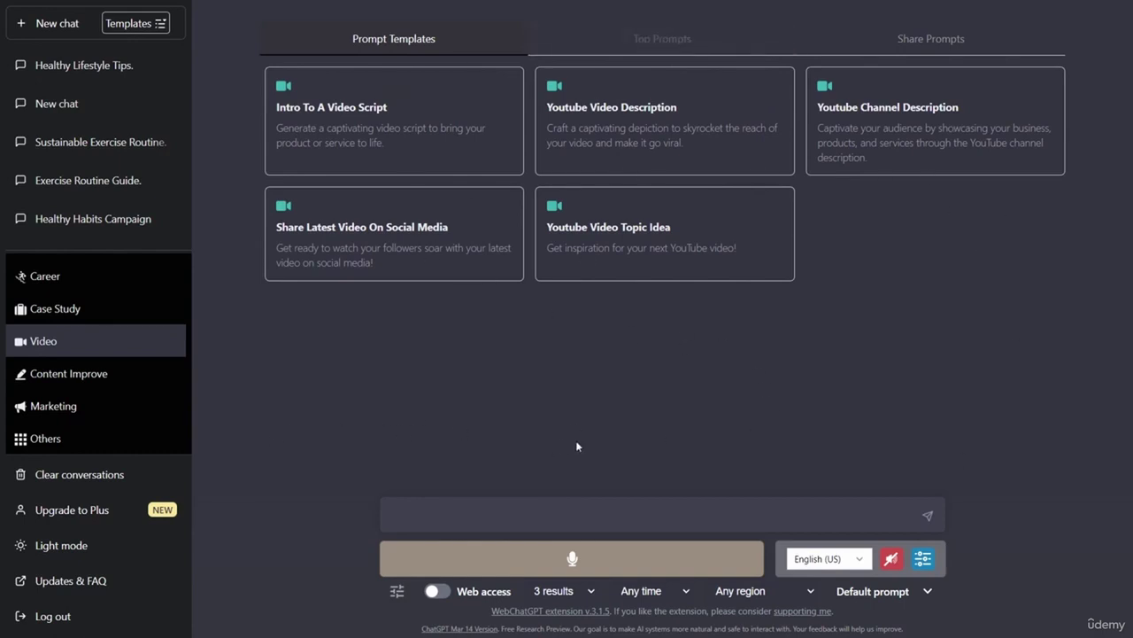
left_click(115, 374)
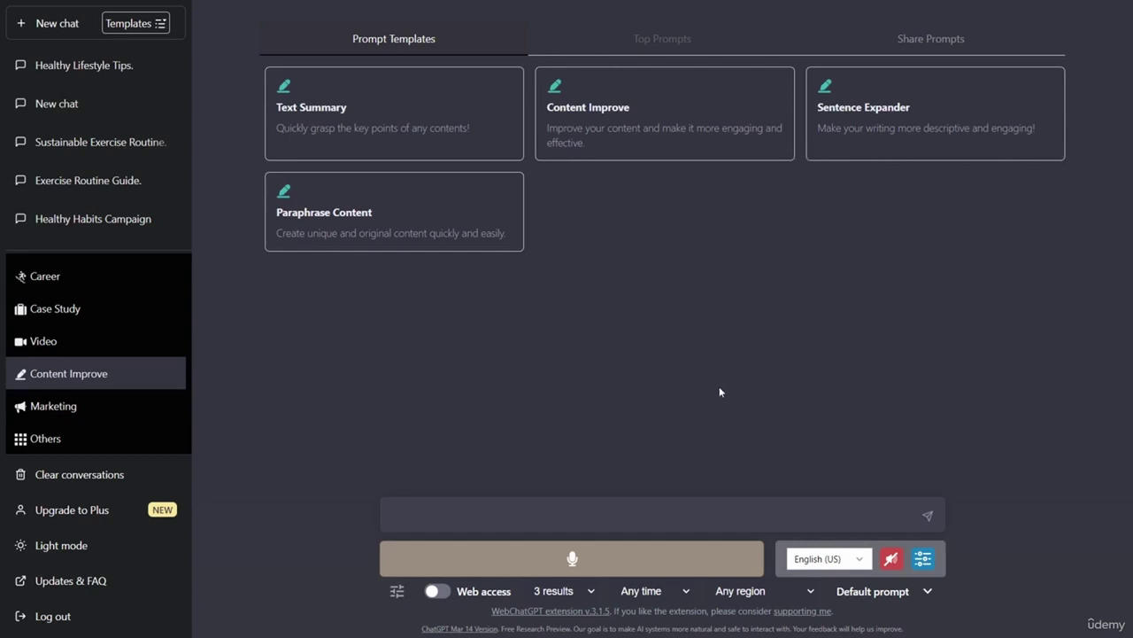
left_click(93, 409)
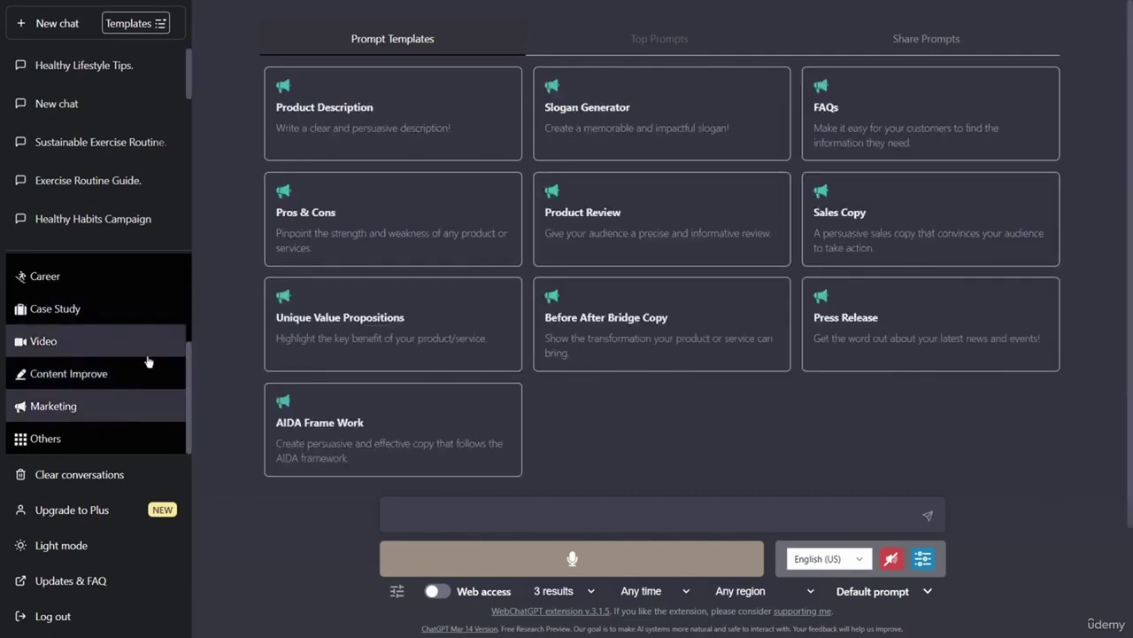